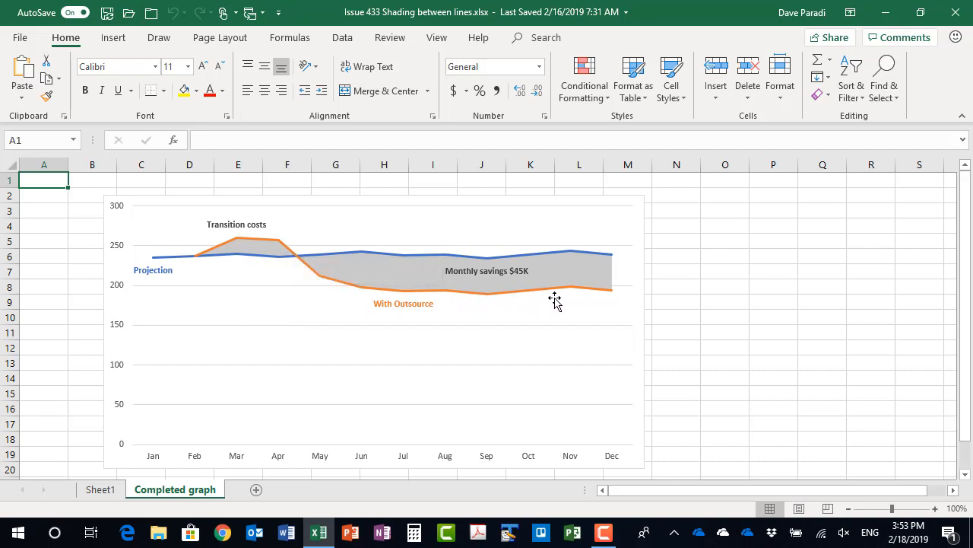
Examine the completed graph, plus the Projection, With Outsource, spacer1, Diff and textline1 columns and their formulas on Sheet1.
mouse_move(612, 296)
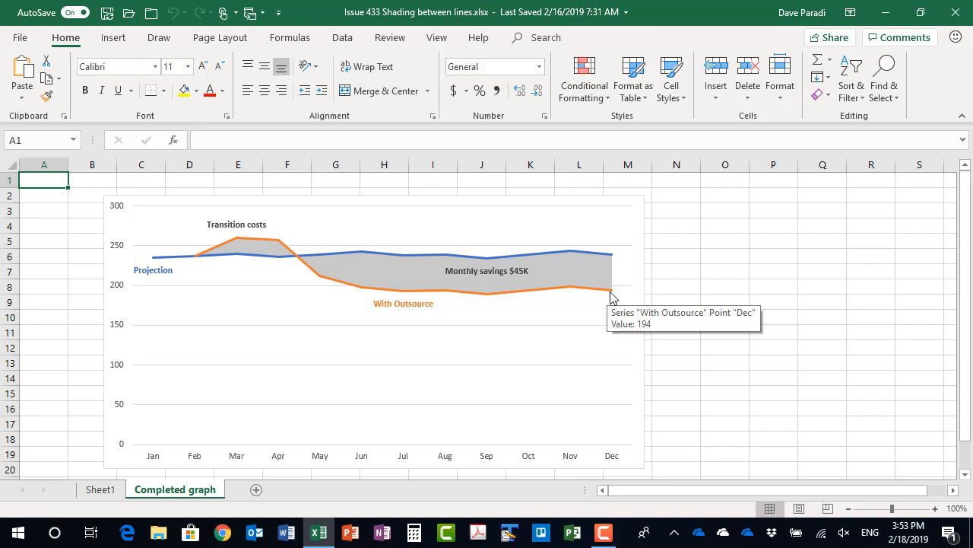
left_click(98, 492)
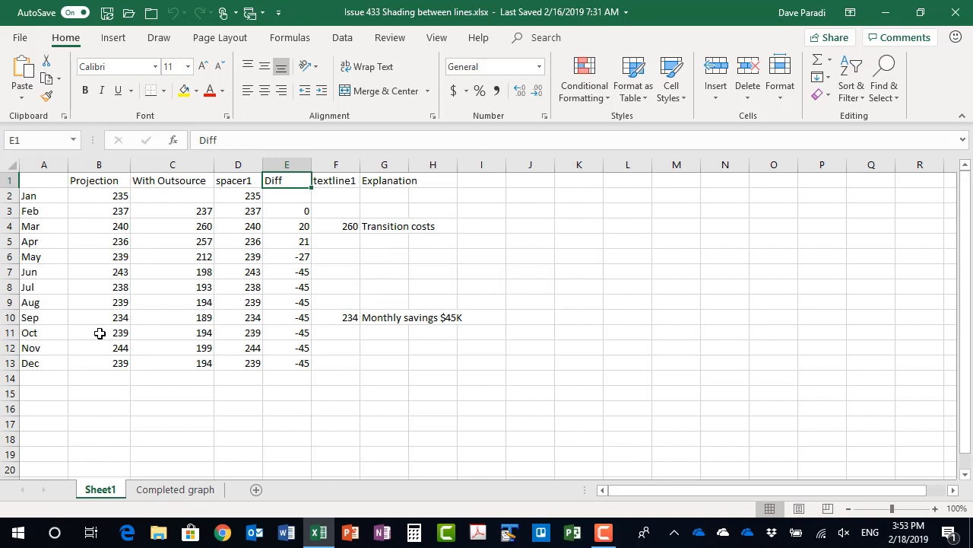
left_click(110, 186)
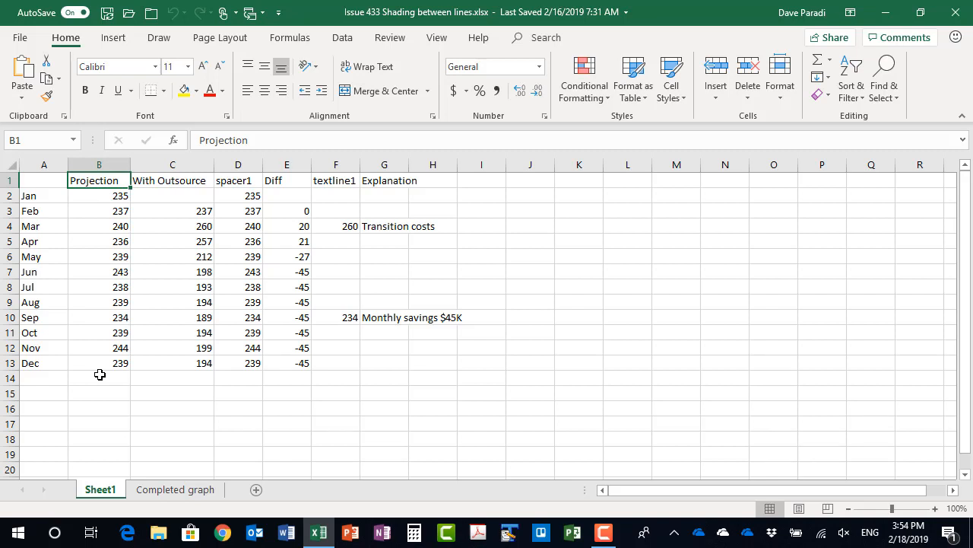
left_click(194, 186)
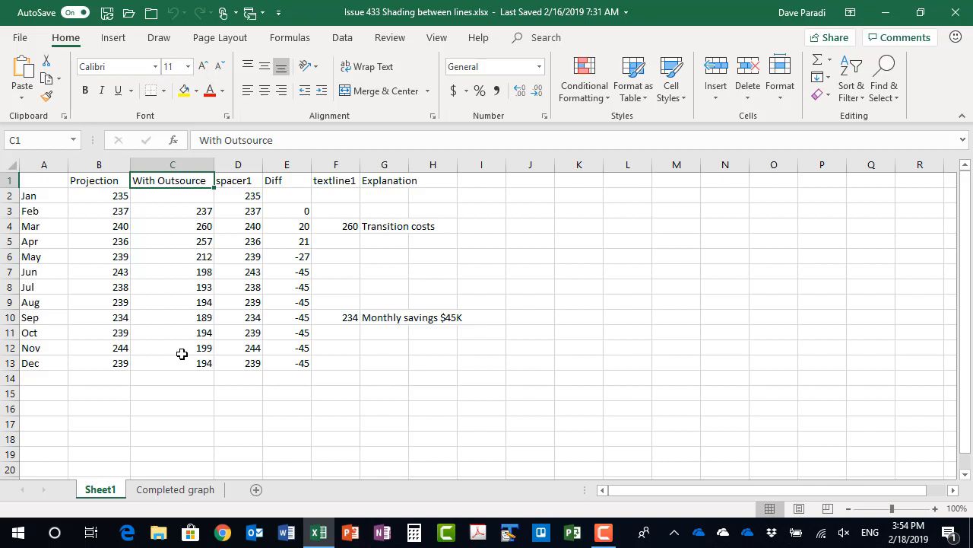
left_click(247, 182)
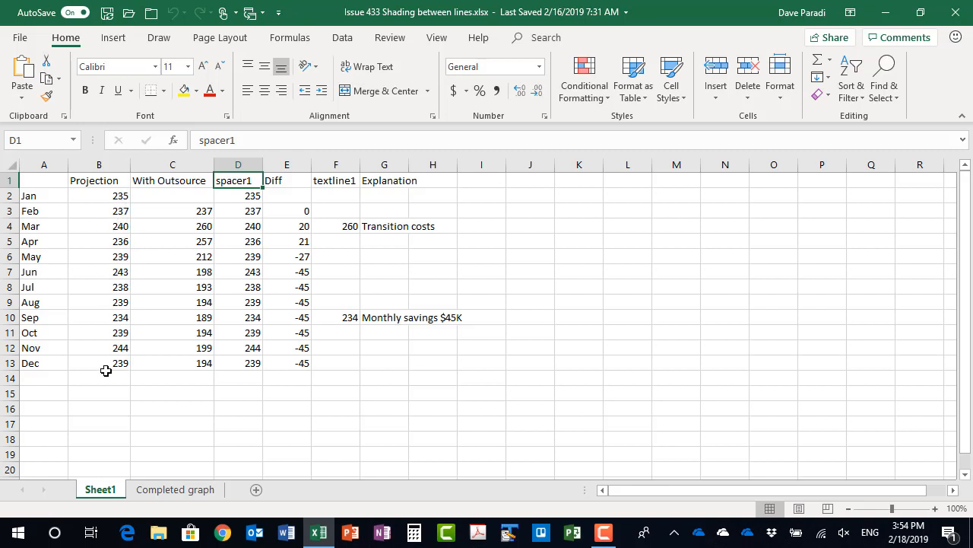
left_click(244, 198)
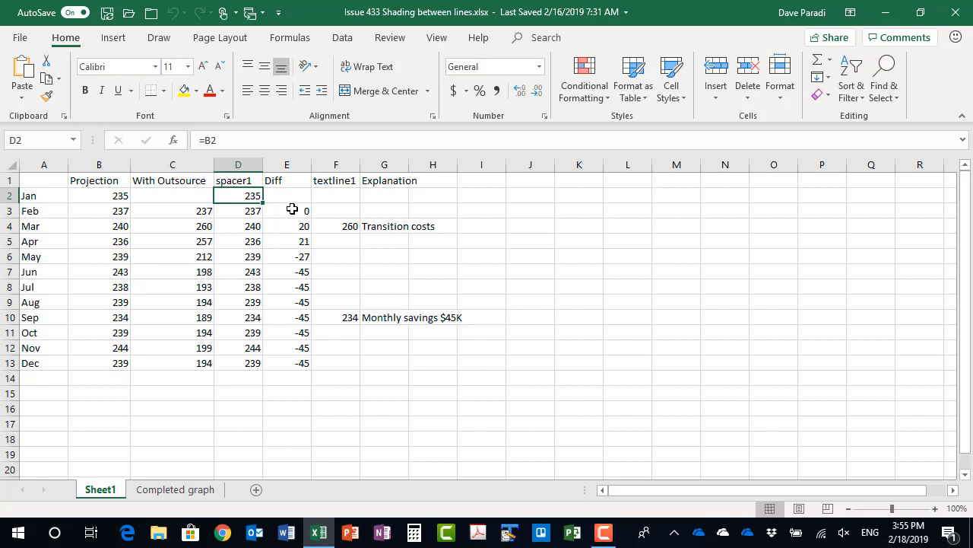
left_click(293, 181)
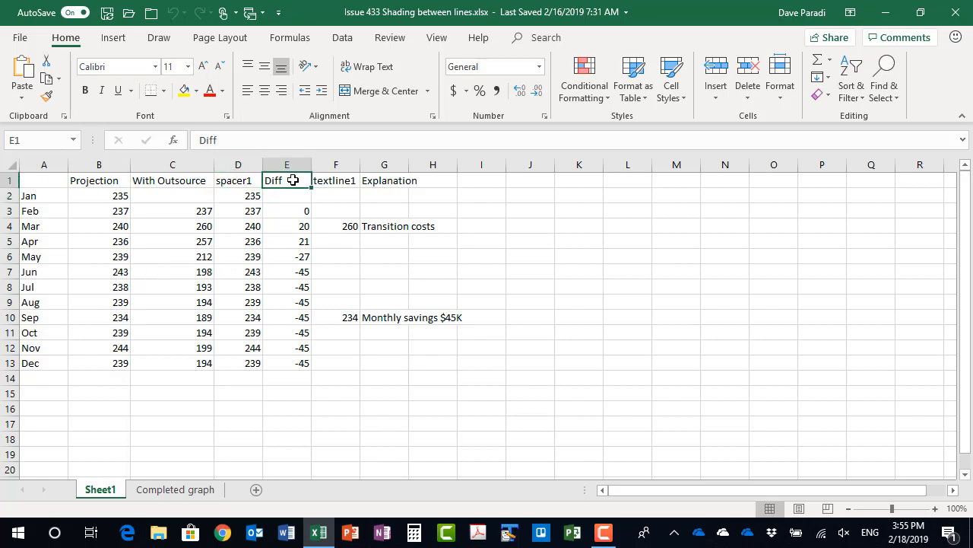
left_click(286, 210)
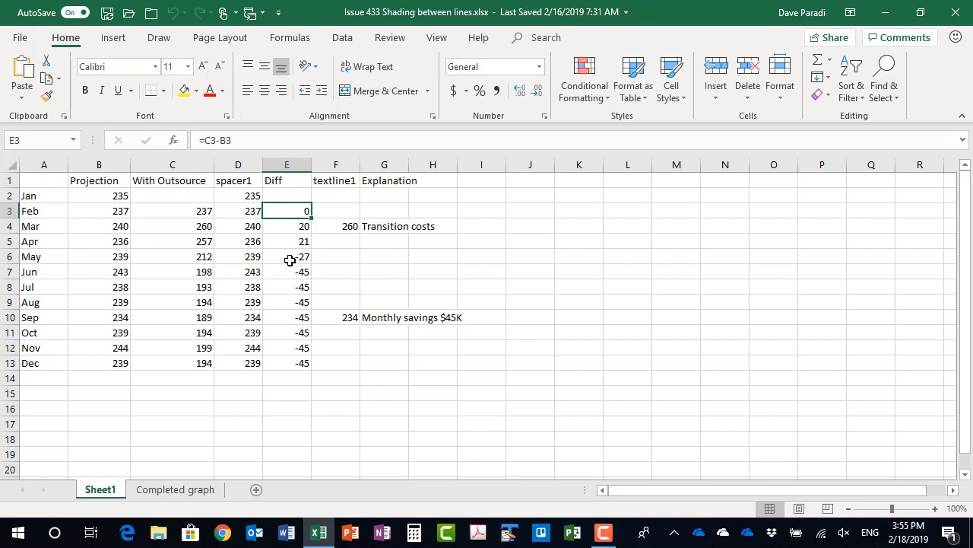
left_click(288, 228)
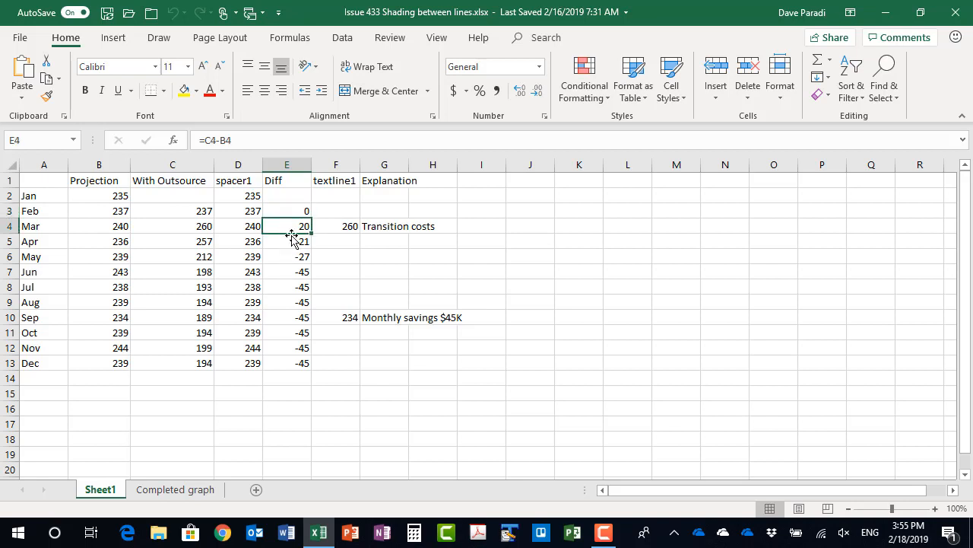
left_click(288, 259)
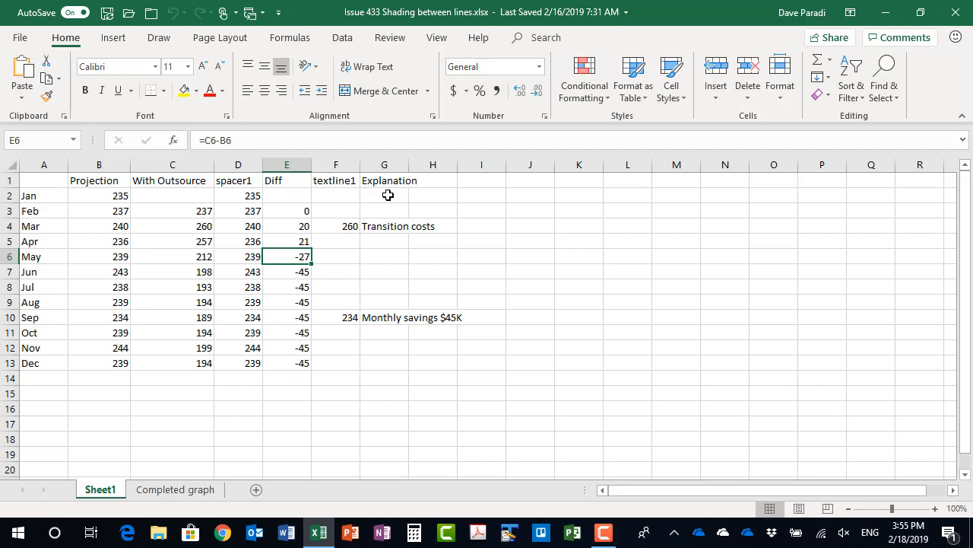
left_click(336, 182)
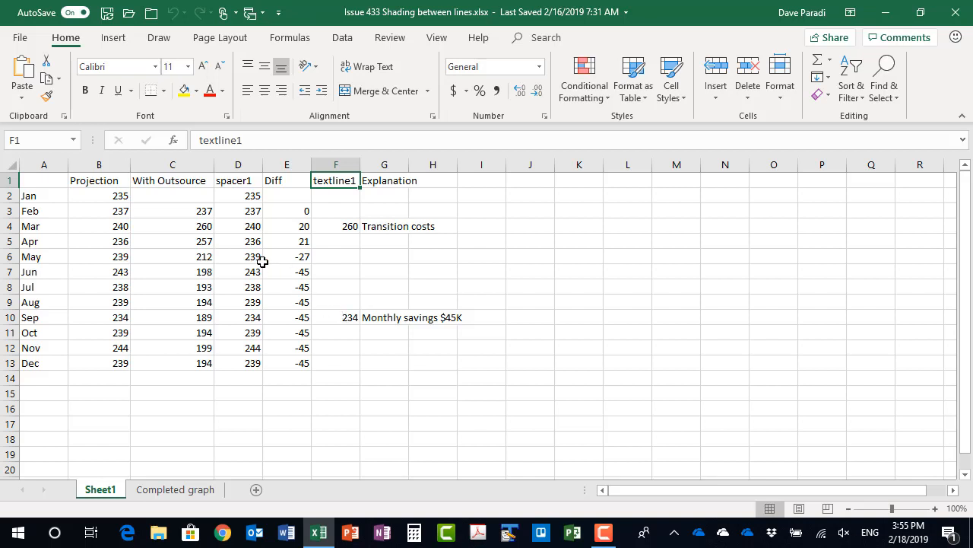
Insert a plain 2-D line chart from A1:F13, placed beside the data and enlarged to about 7.1 by 3.64 inches.
left_click(49, 183)
left_click_drag(91, 190, 332, 363)
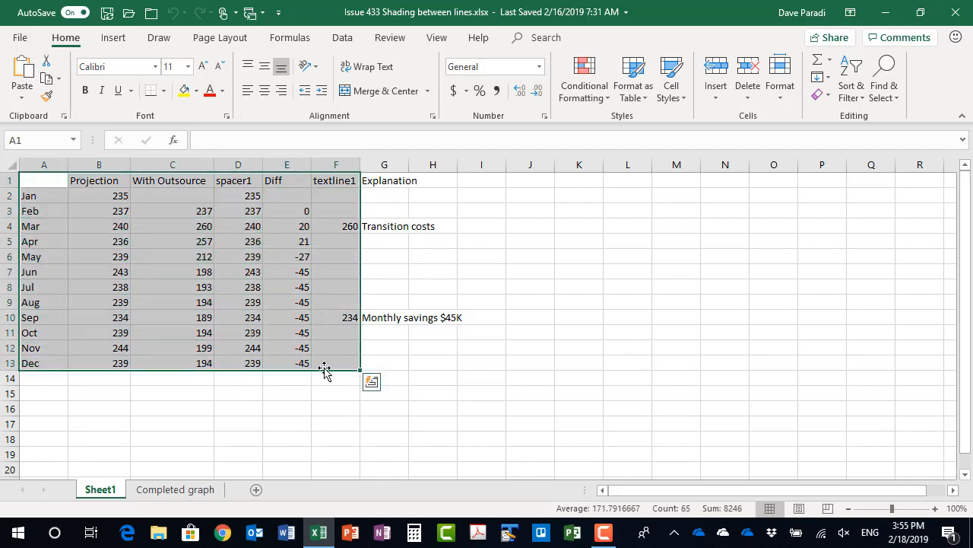
left_click(120, 40)
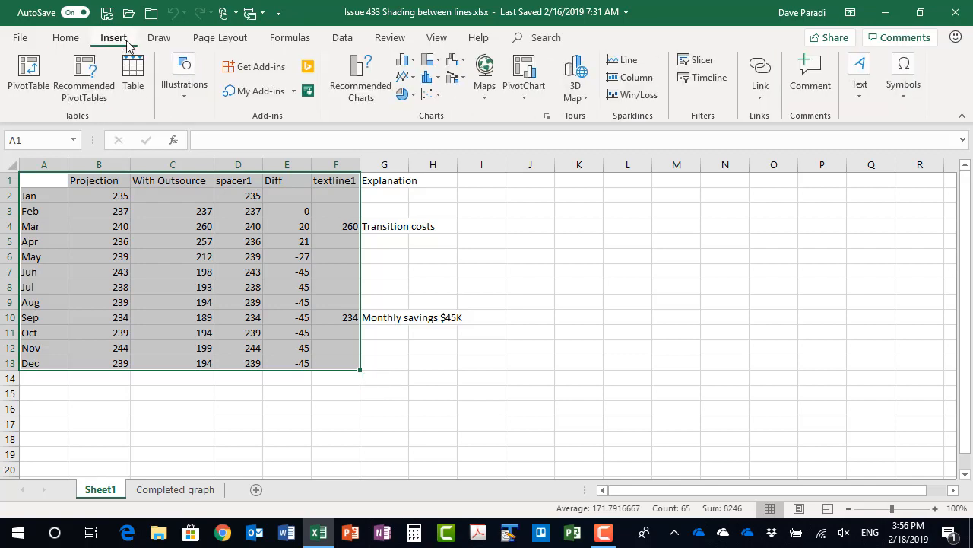
left_click(415, 80)
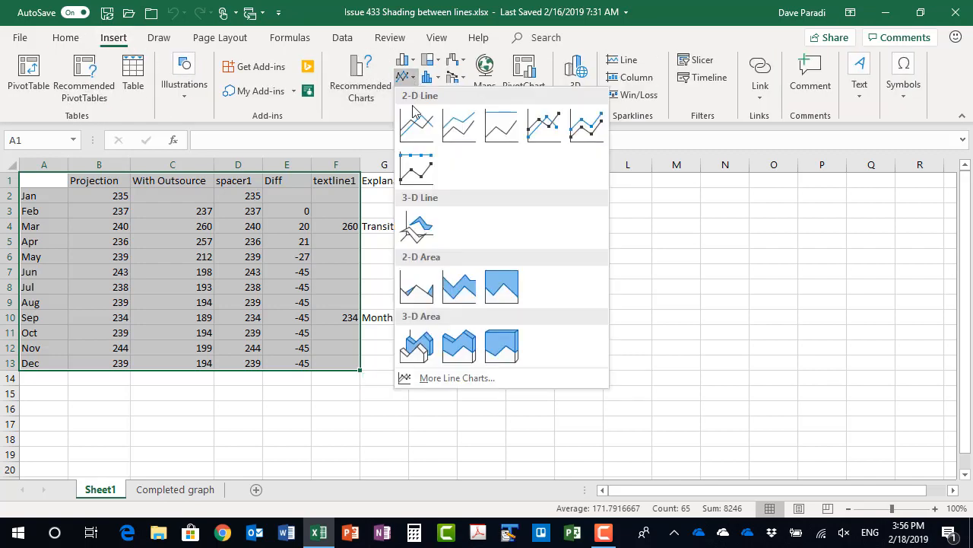
left_click(412, 125)
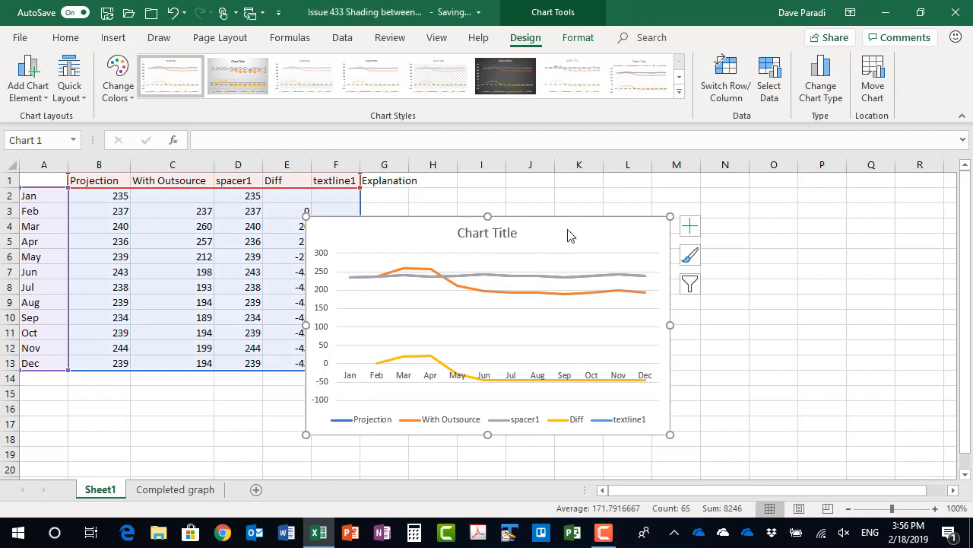
left_click_drag(560, 224, 683, 203)
left_click_drag(785, 419, 938, 465)
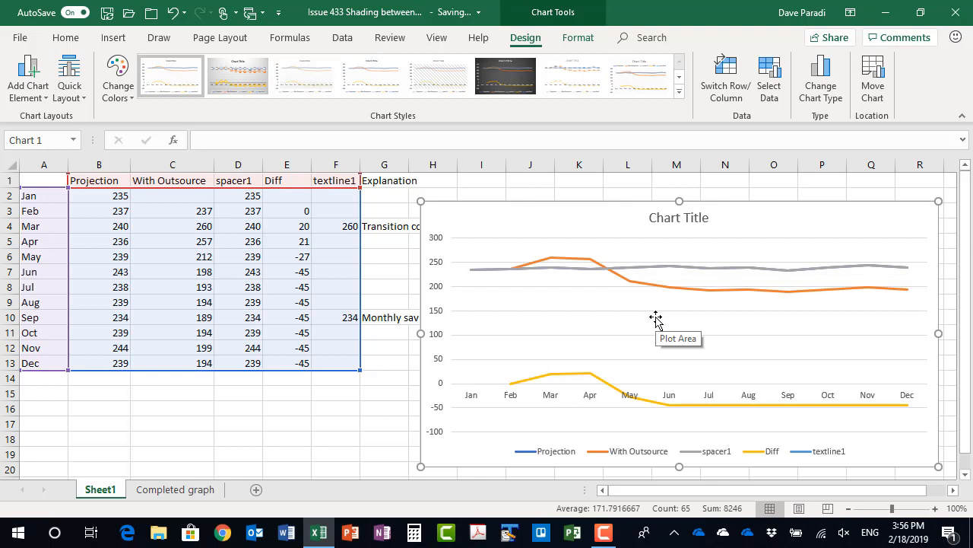
Change the chart type of the spacer1 and Diff series to Stacked Area, leaving the other series as lines.
right_click(592, 377)
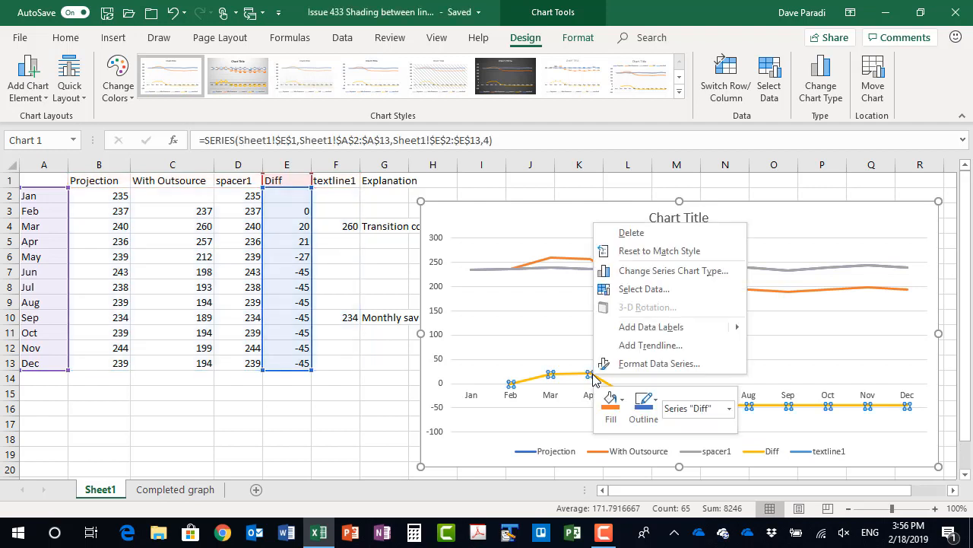
left_click(681, 276)
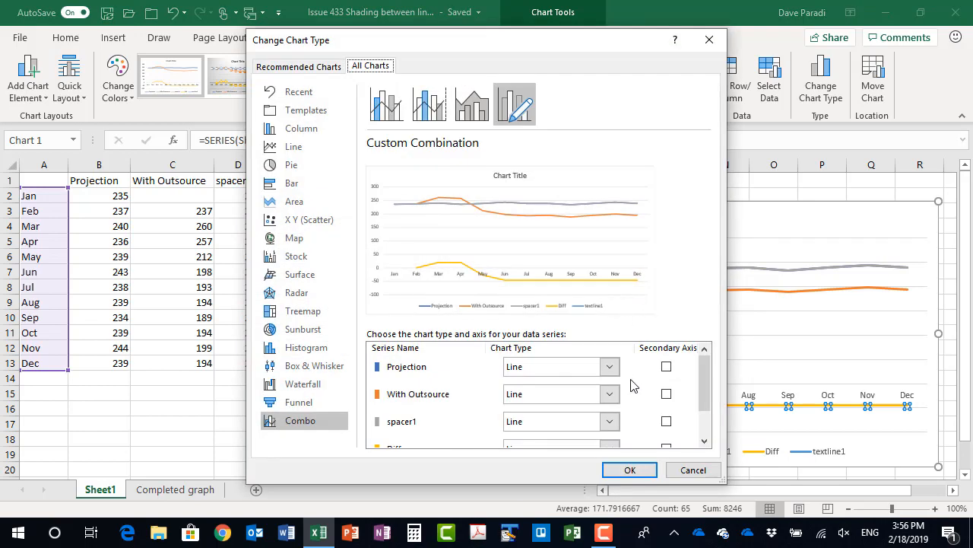
left_click_drag(704, 380, 704, 404)
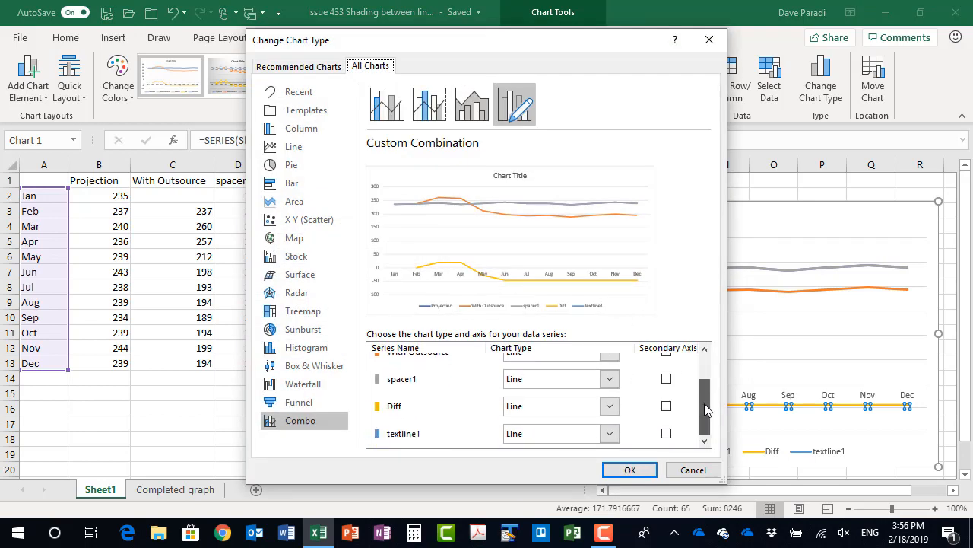
left_click(610, 378)
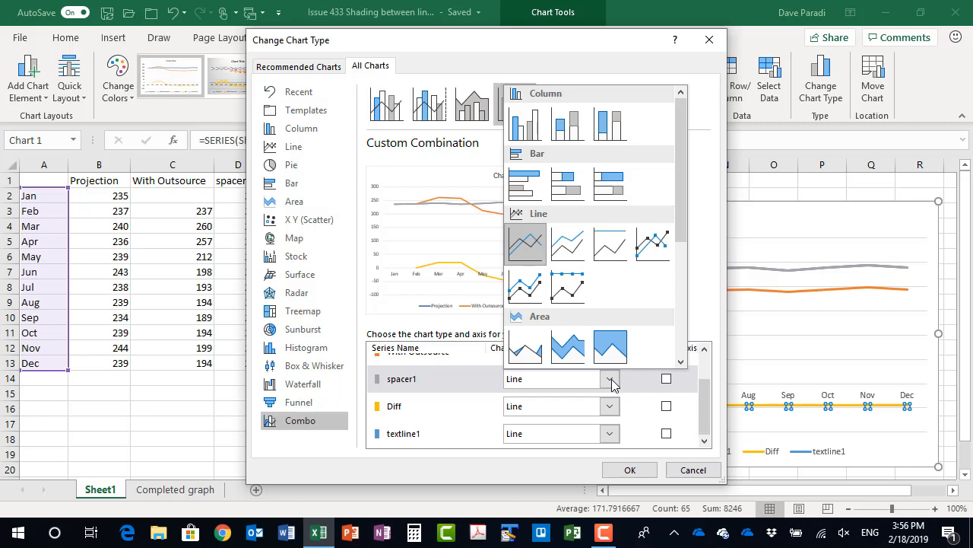
left_click(570, 353)
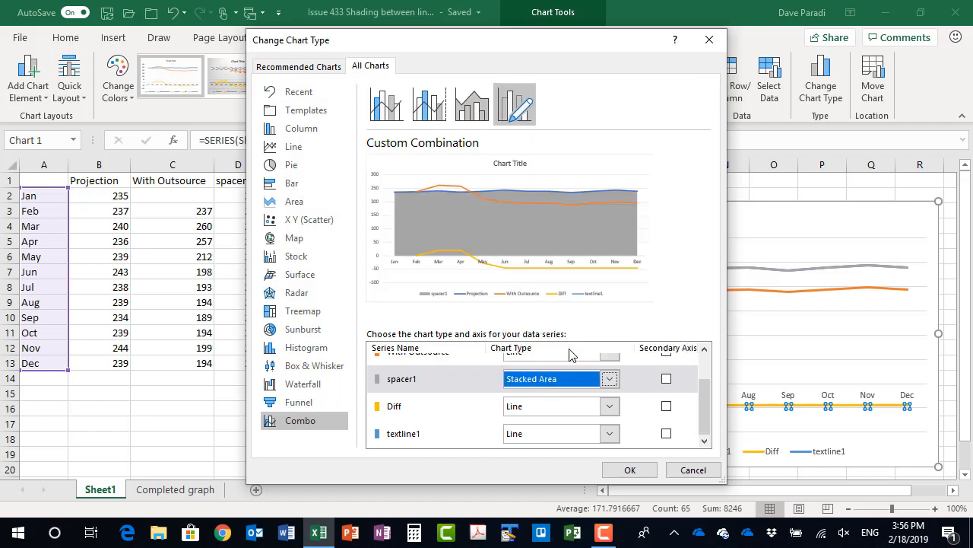
left_click(610, 407)
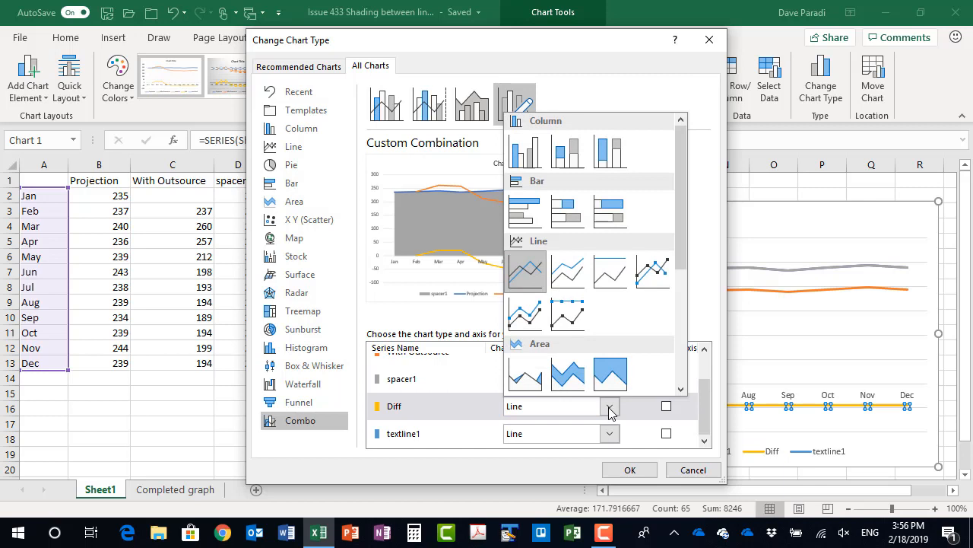
left_click(569, 379)
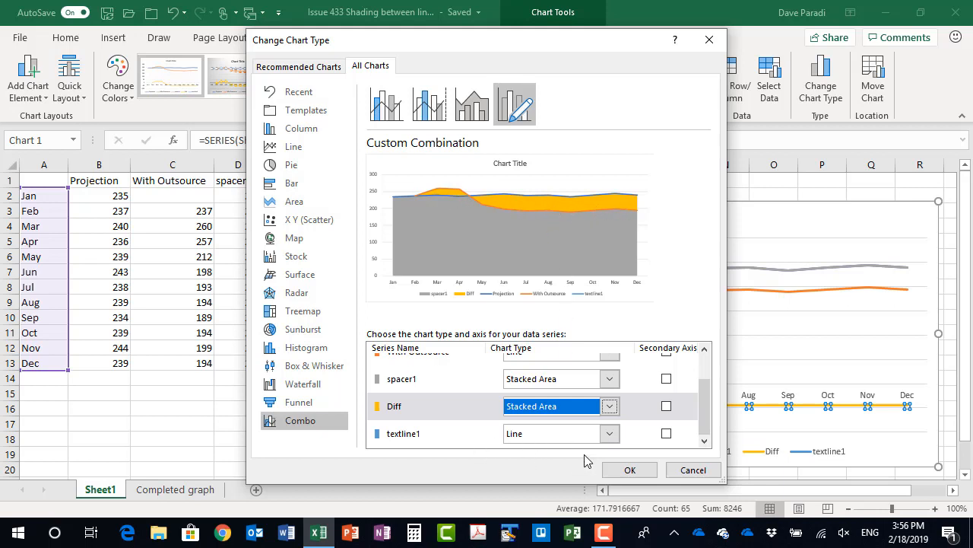
left_click(631, 470)
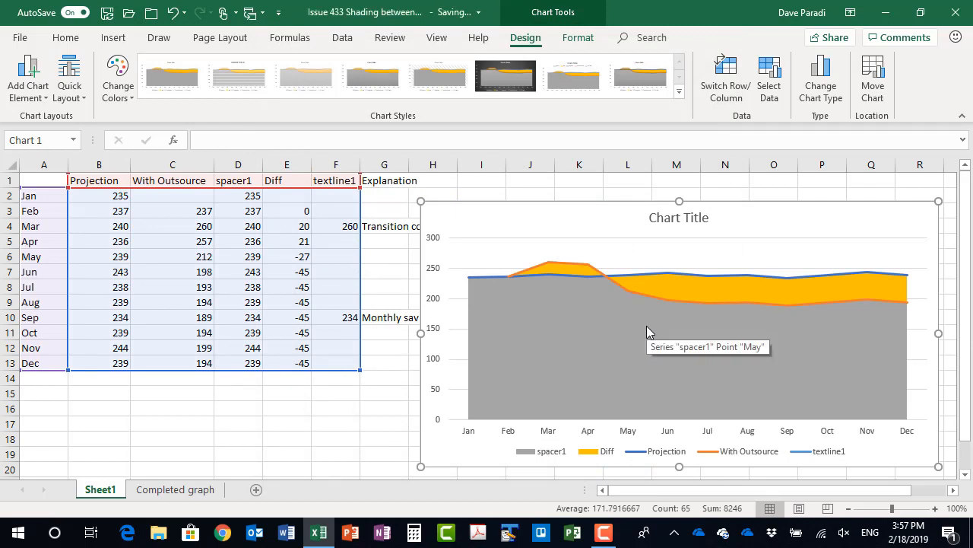
Format the spacer1 area series with no fill and no outline.
left_click(559, 329)
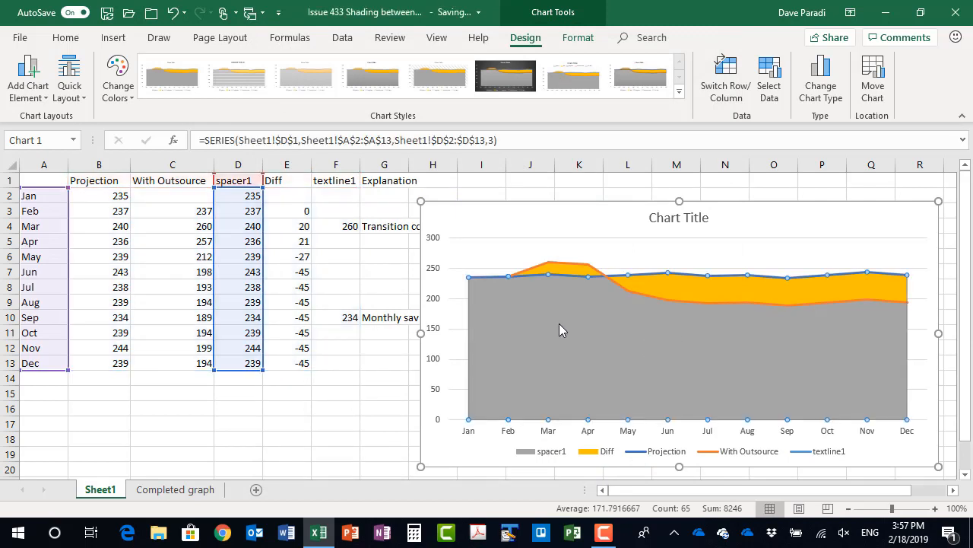
left_click(588, 42)
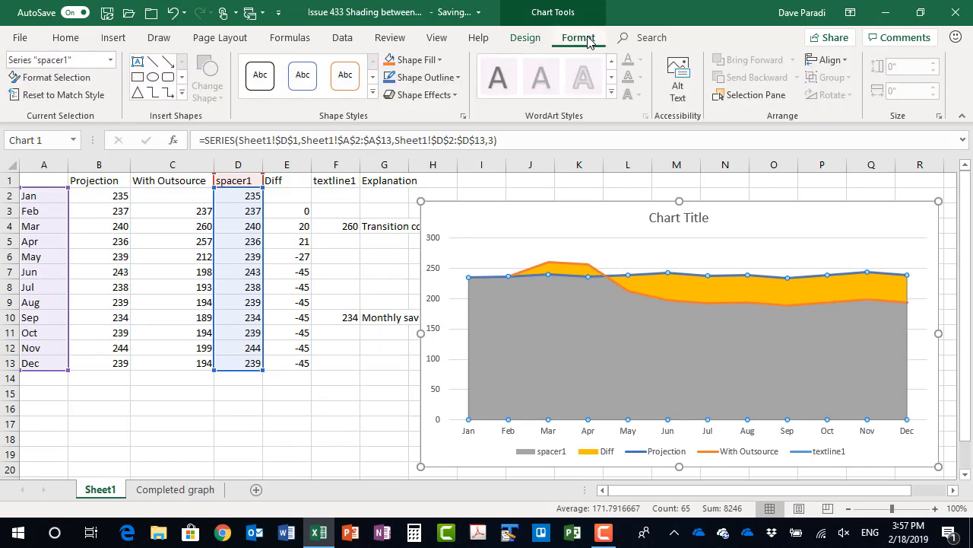
left_click(435, 62)
left_click(425, 211)
left_click(429, 77)
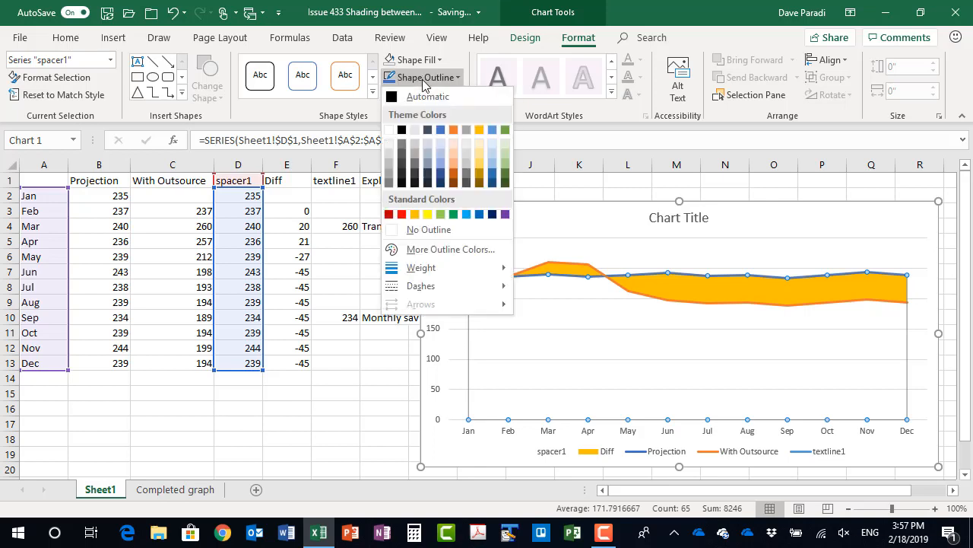
left_click(460, 229)
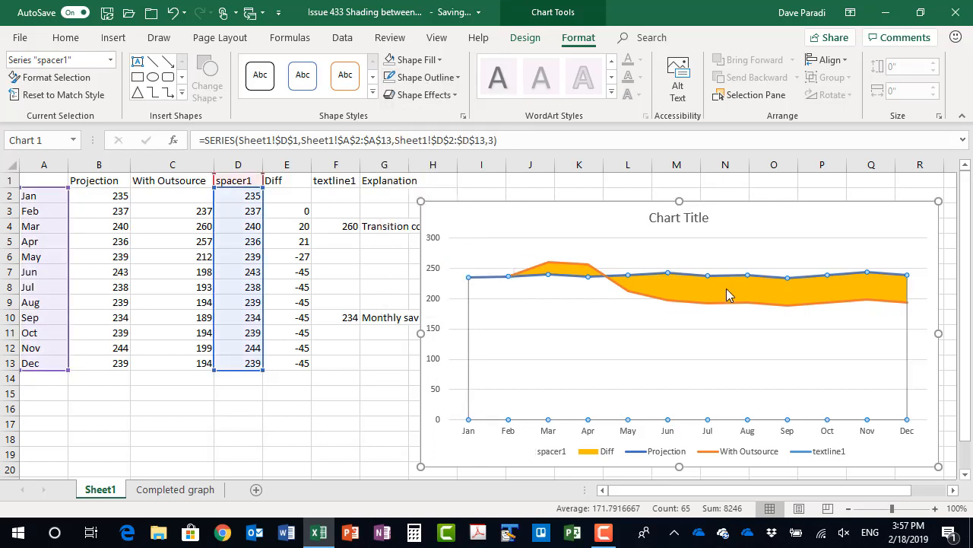
Format the Diff area series with a light gray theme fill and no outline.
left_click(707, 289)
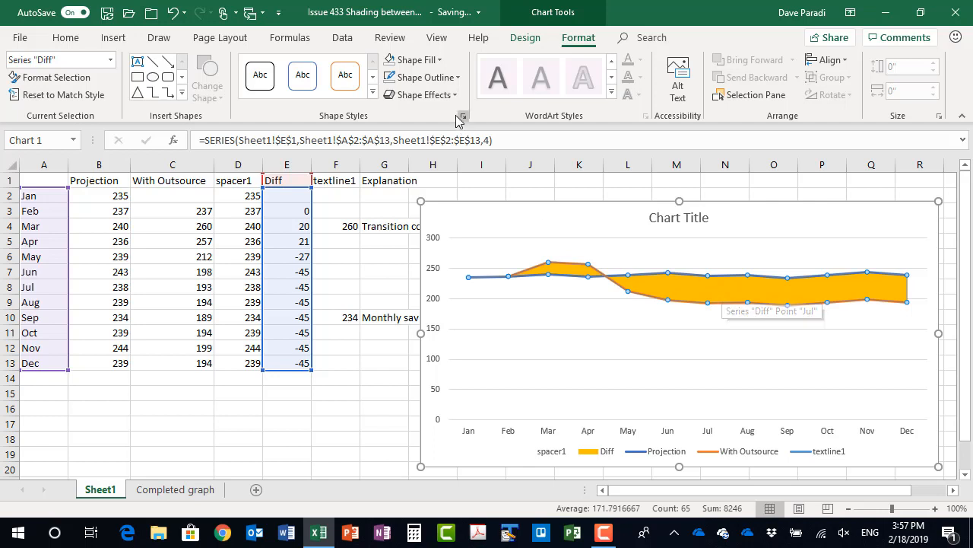
left_click(426, 61)
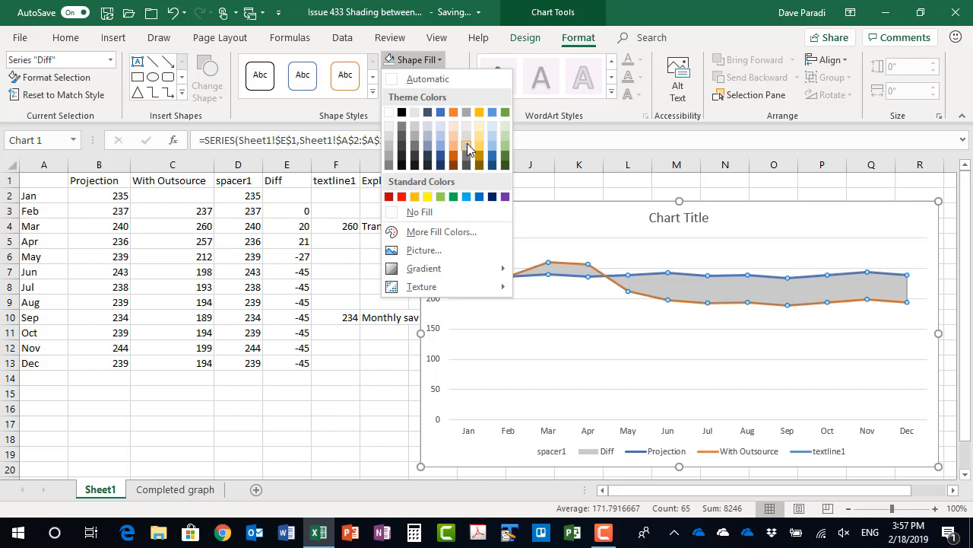
left_click(467, 143)
left_click(433, 76)
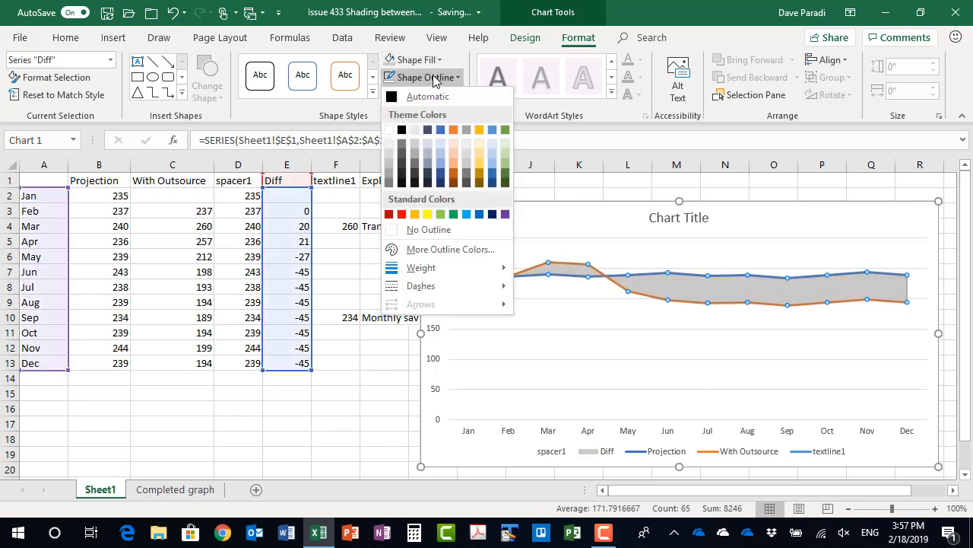
left_click(457, 229)
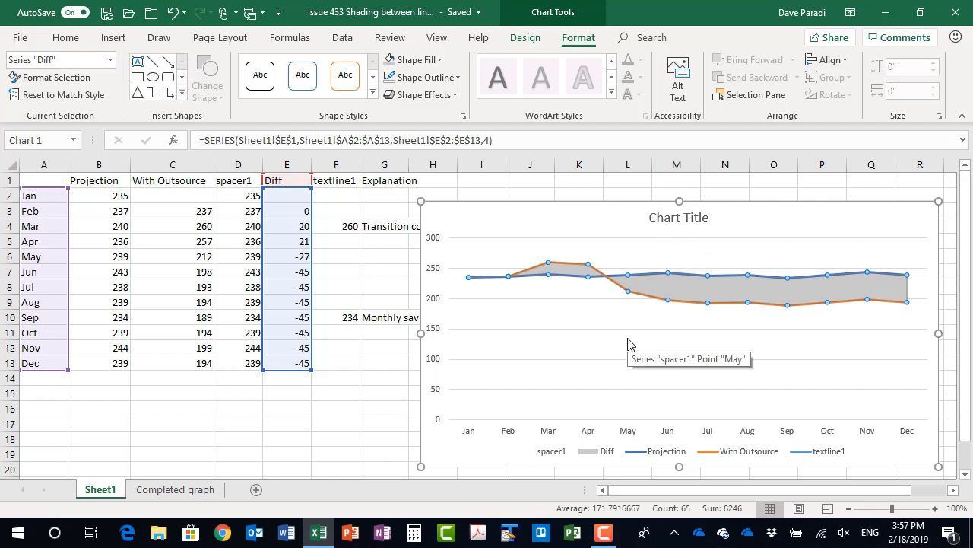
Move the chart about one column closer to the data and remove its chart title and legend.
left_click_drag(800, 207, 753, 203)
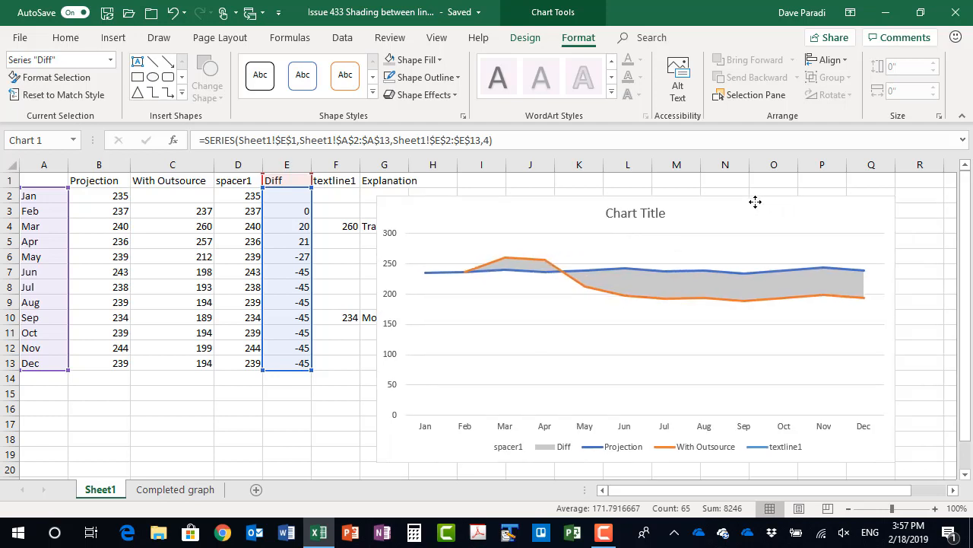
left_click(880, 218)
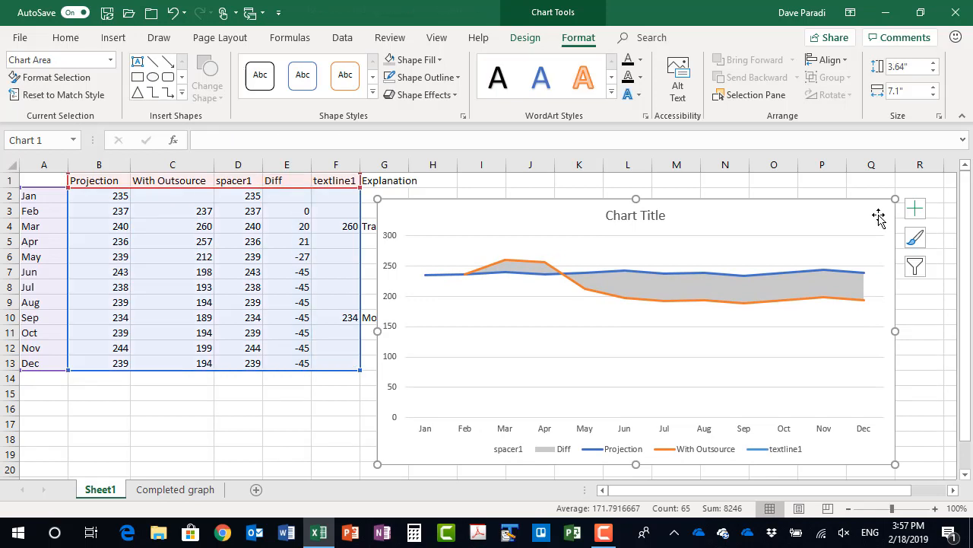
left_click(917, 210)
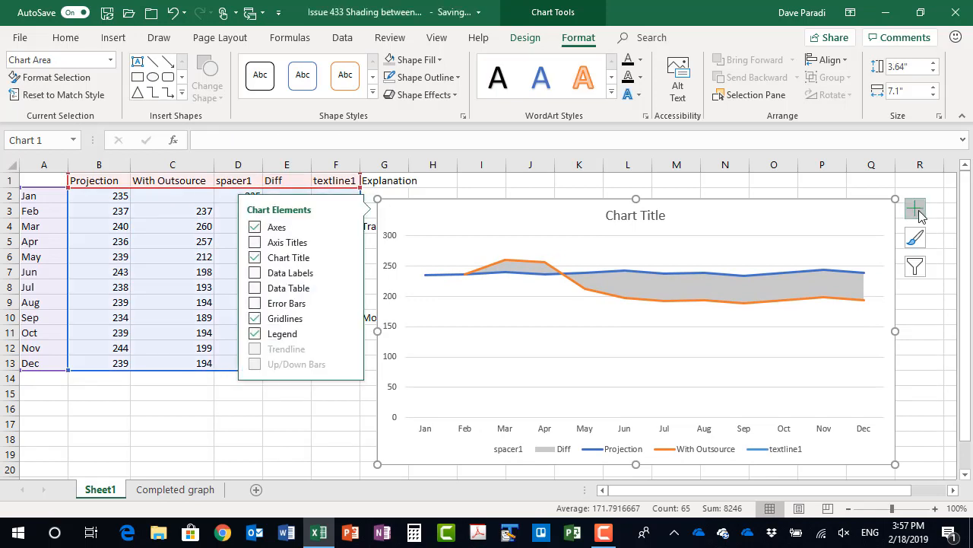
left_click(255, 258)
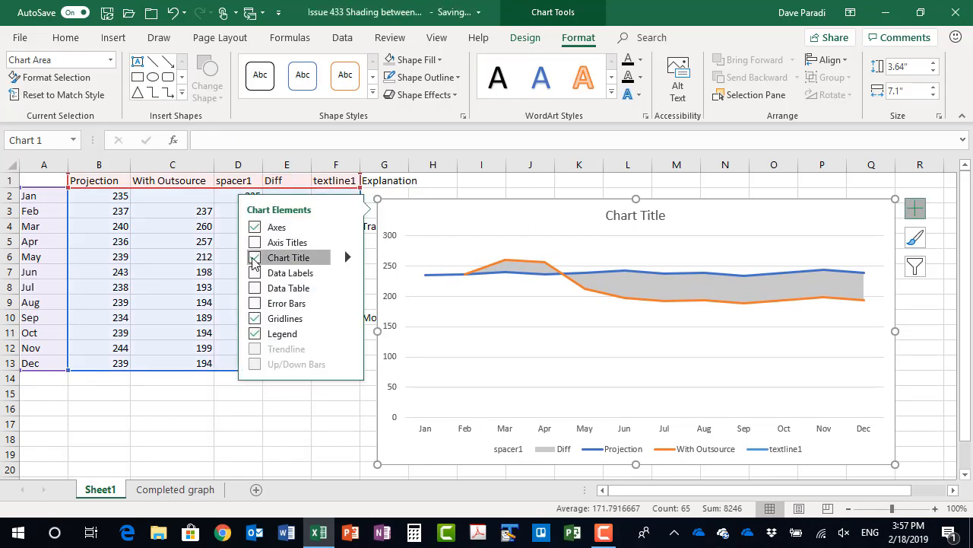
left_click(255, 335)
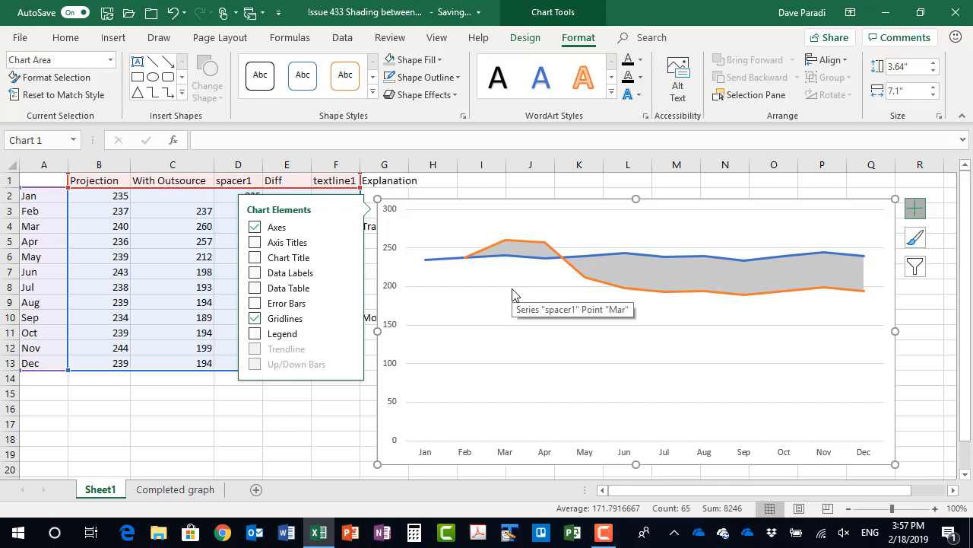
left_click(915, 209)
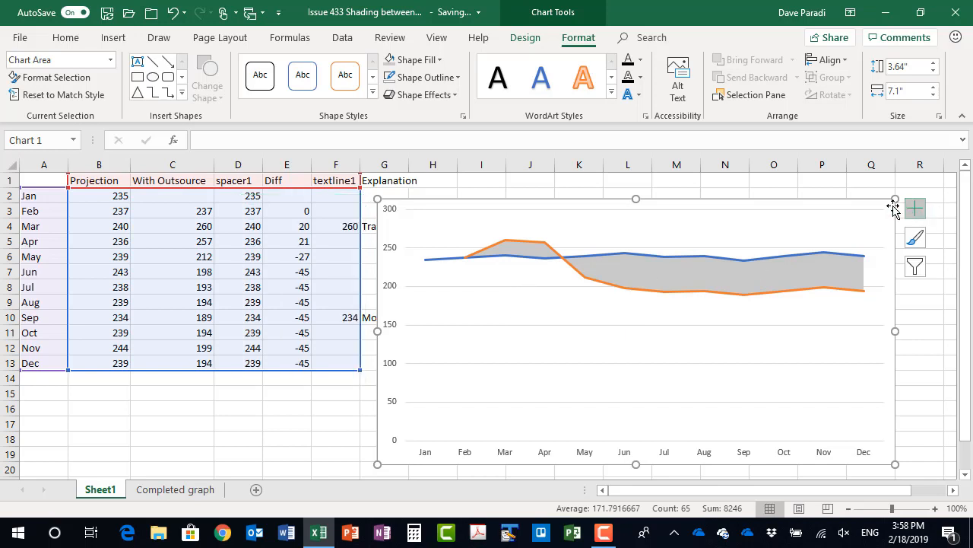
Set the fill transparency of the gray Diff area series to 50%.
left_click(718, 270)
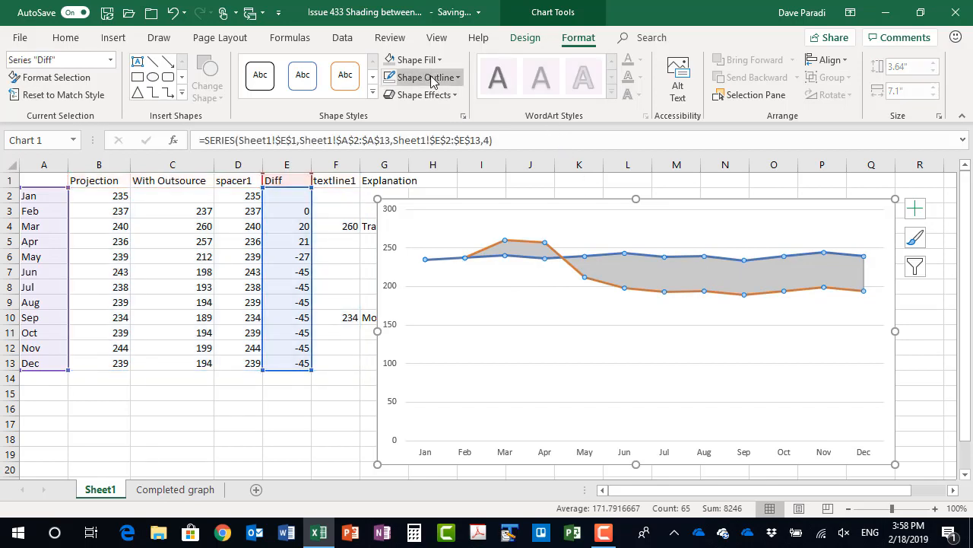
left_click(432, 64)
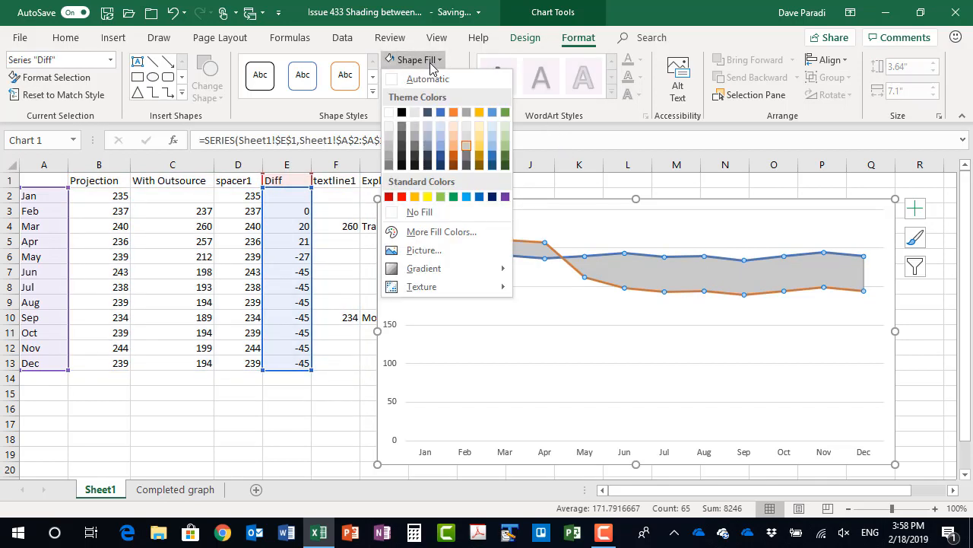
left_click(435, 232)
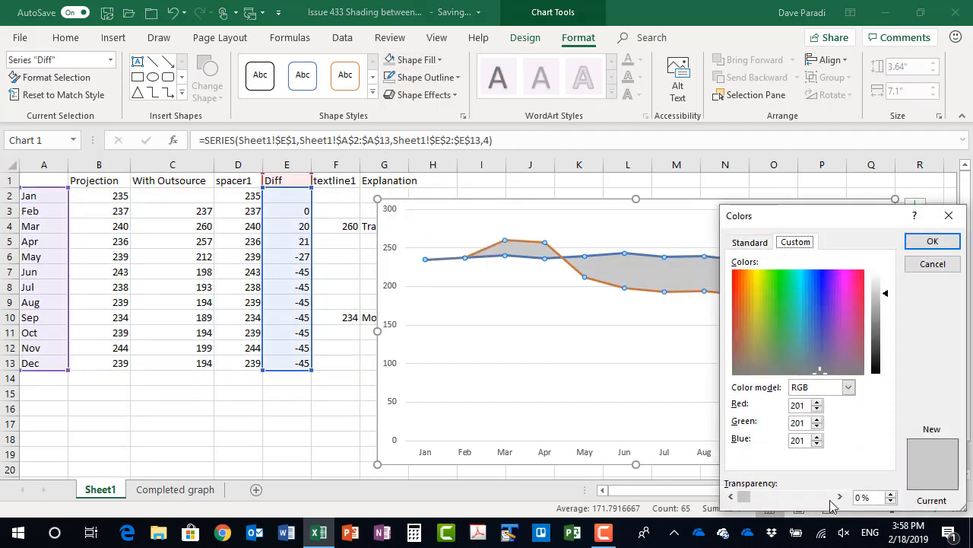
left_click(821, 497)
left_click(821, 498)
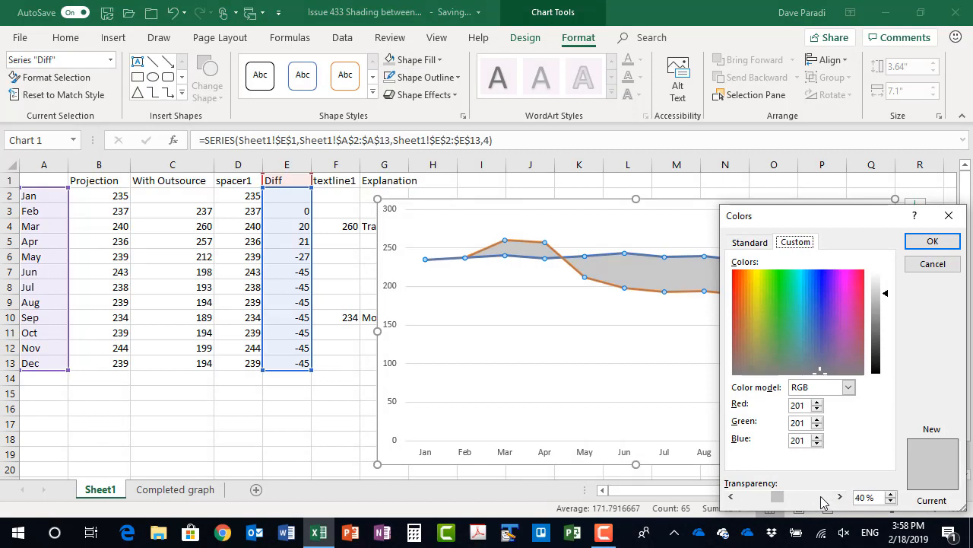
left_click(821, 498)
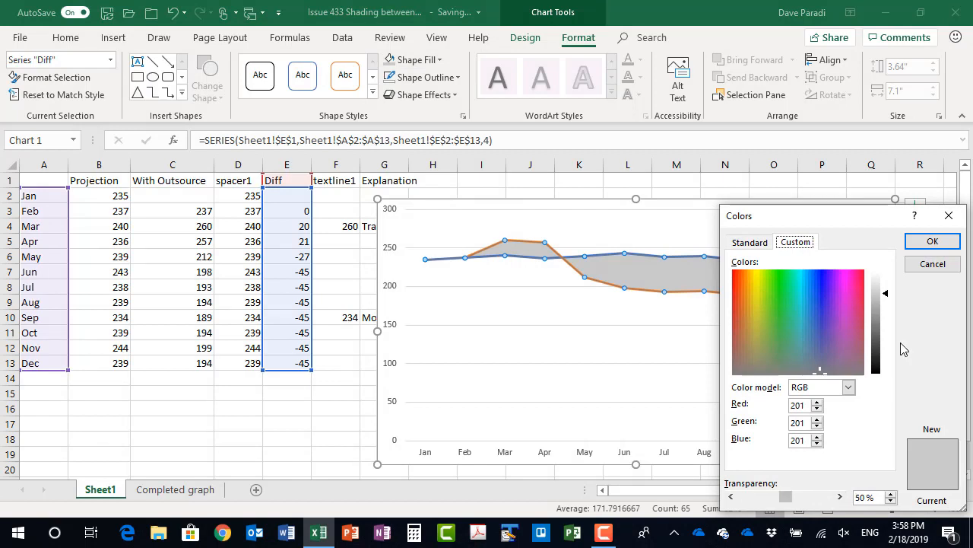
left_click(928, 243)
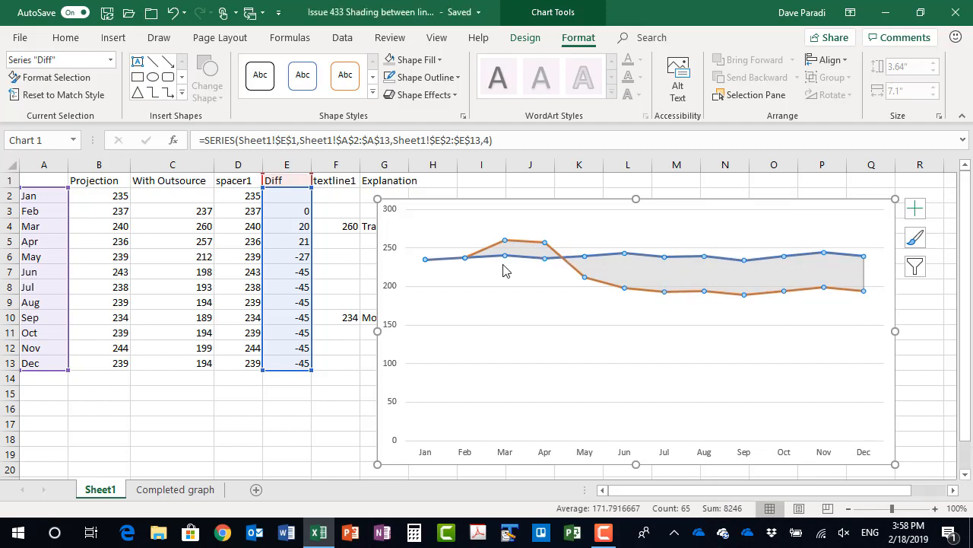
Add a data label to only the Jan point of the Projection line and open its label formatting options.
left_click(435, 266)
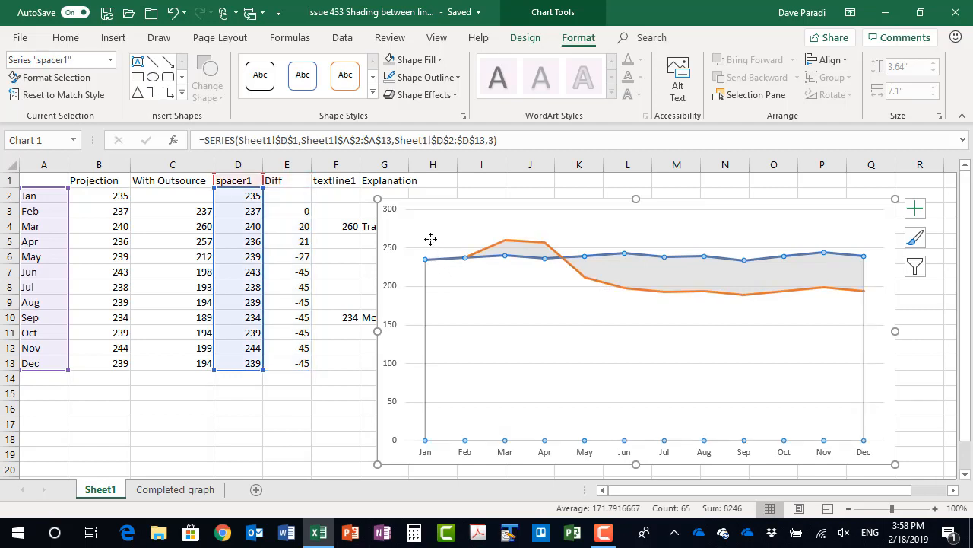
left_click(434, 263)
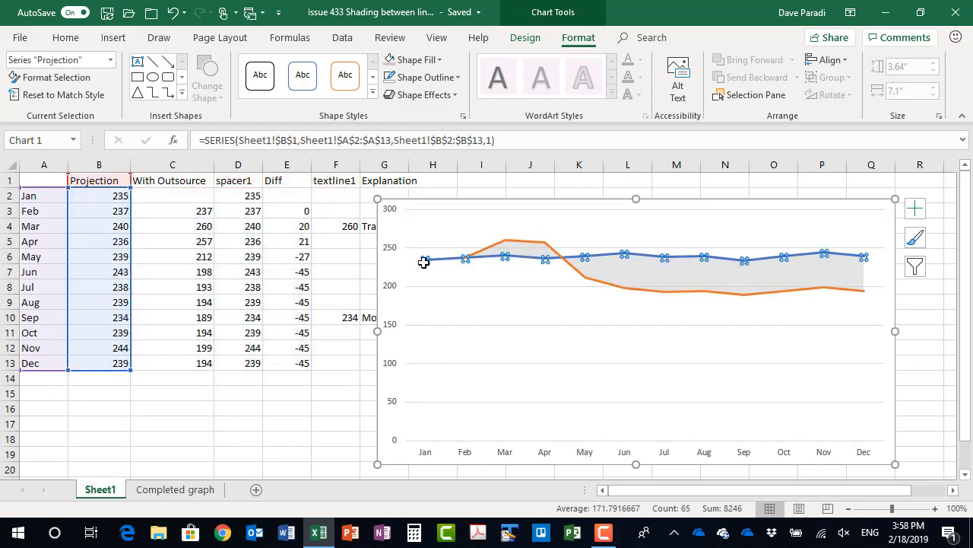
left_click(427, 261)
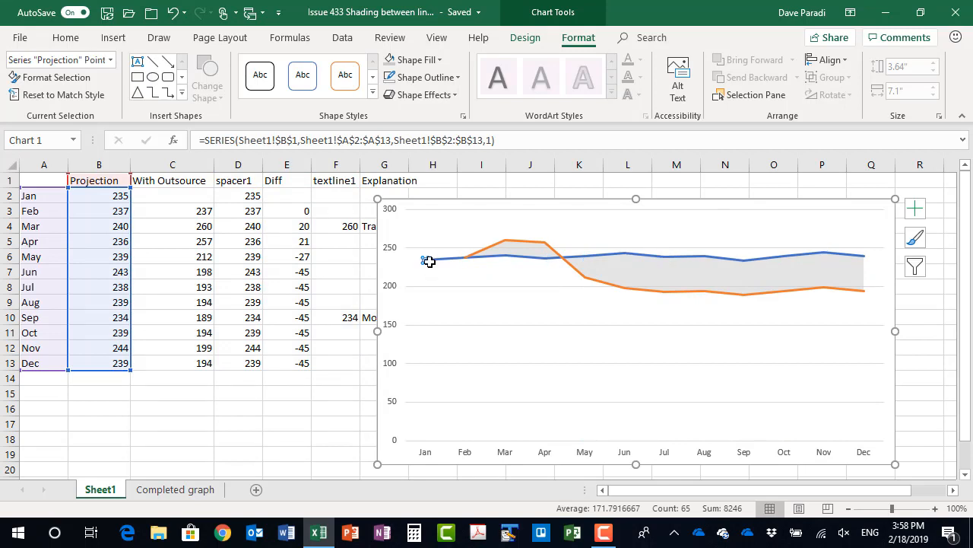
left_click(914, 208)
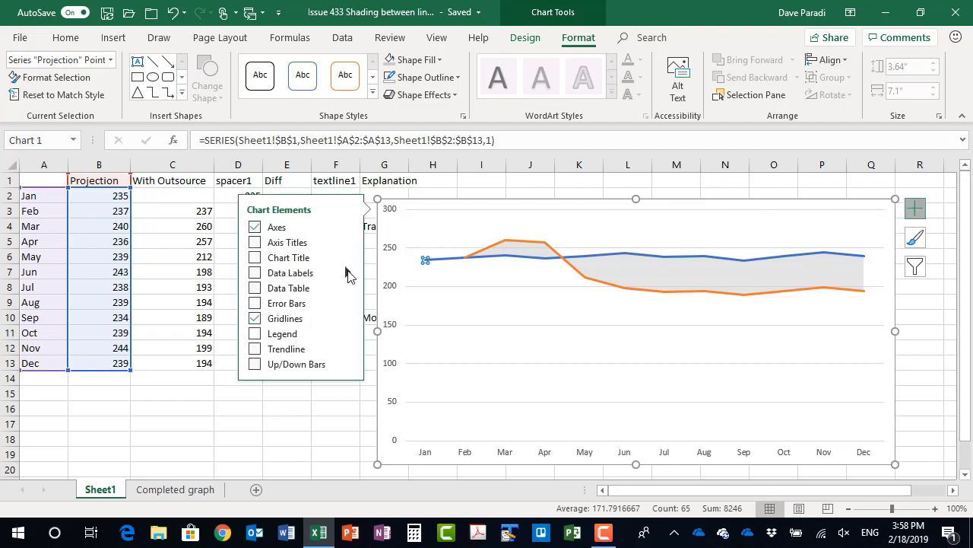
mouse_move(350, 274)
left_click(402, 388)
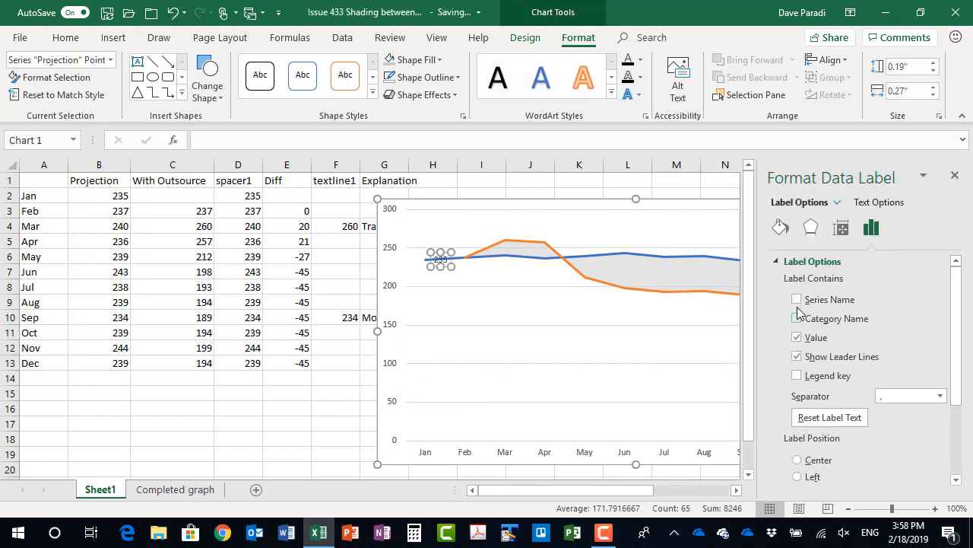
Make the Jan data label show the series name instead of the value and position it below the line.
left_click(797, 299)
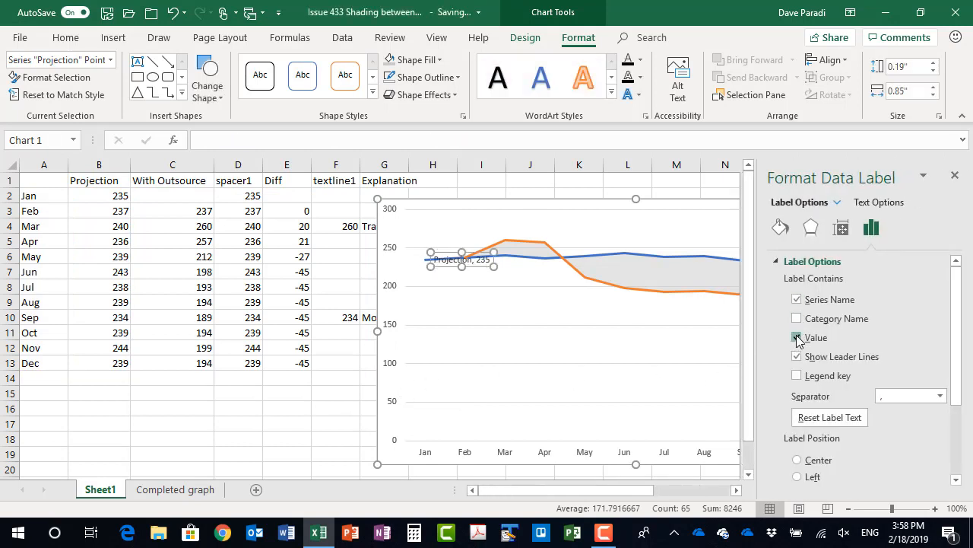
left_click(797, 337)
left_click(797, 355)
scroll(848, 369, "down", 3)
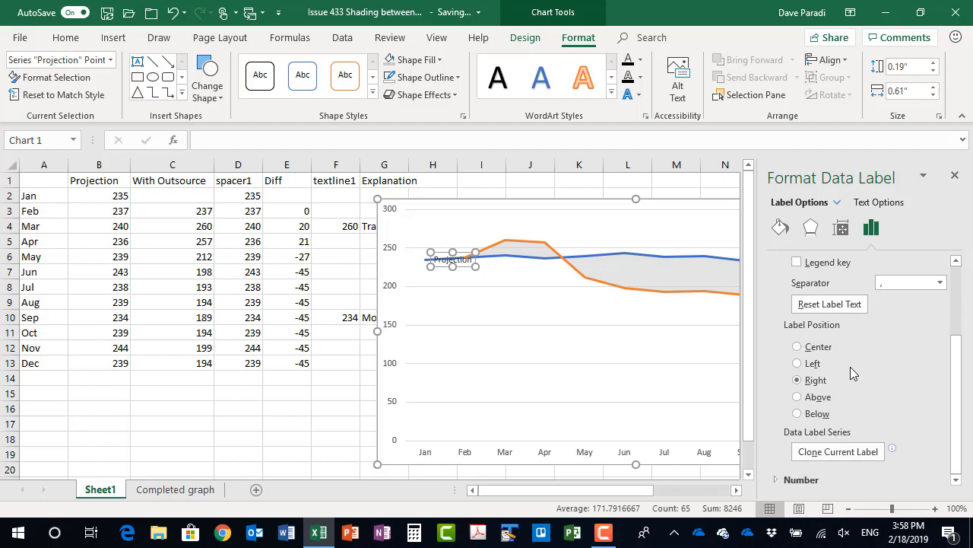
left_click(797, 413)
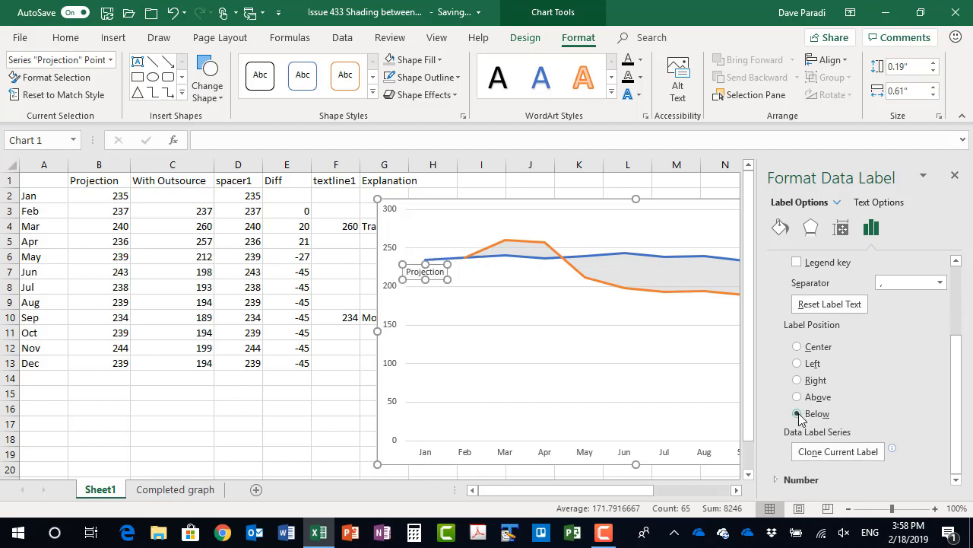
left_click(955, 177)
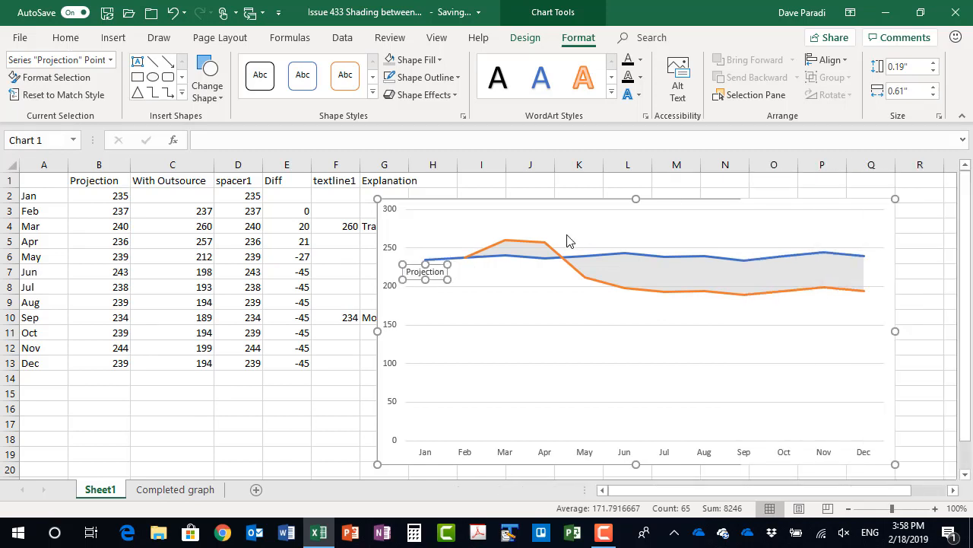
Format the Projection label text as bold in the theme blue that matches its line.
left_click(66, 38)
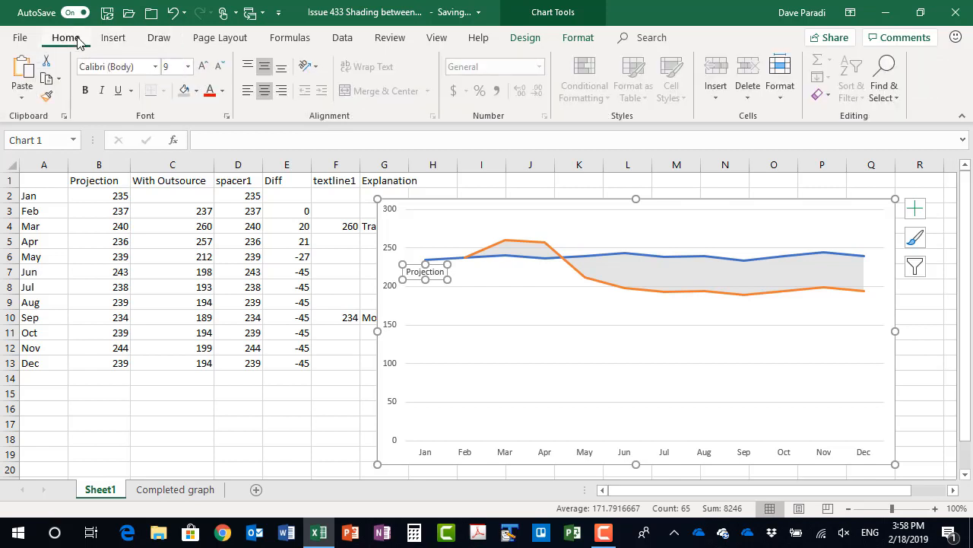
left_click(84, 90)
left_click(222, 91)
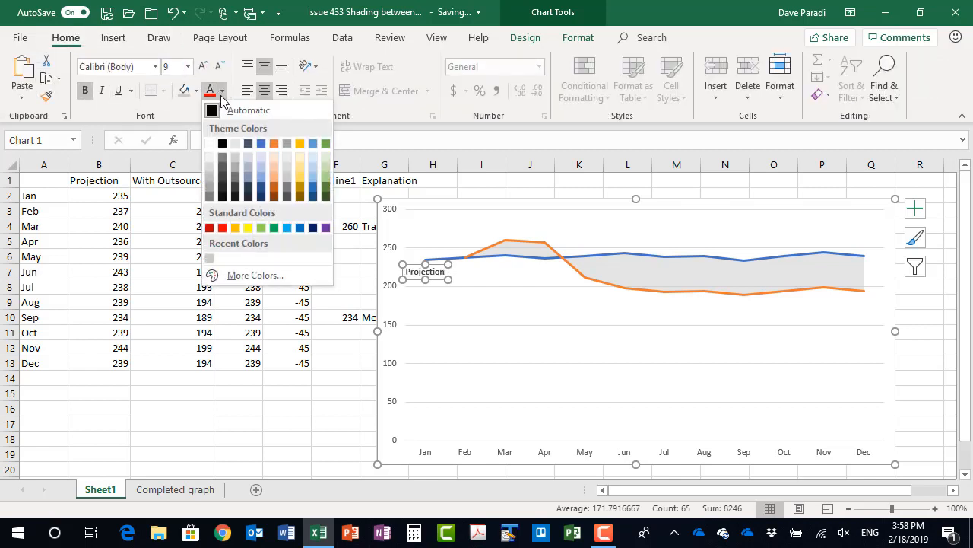
left_click(262, 146)
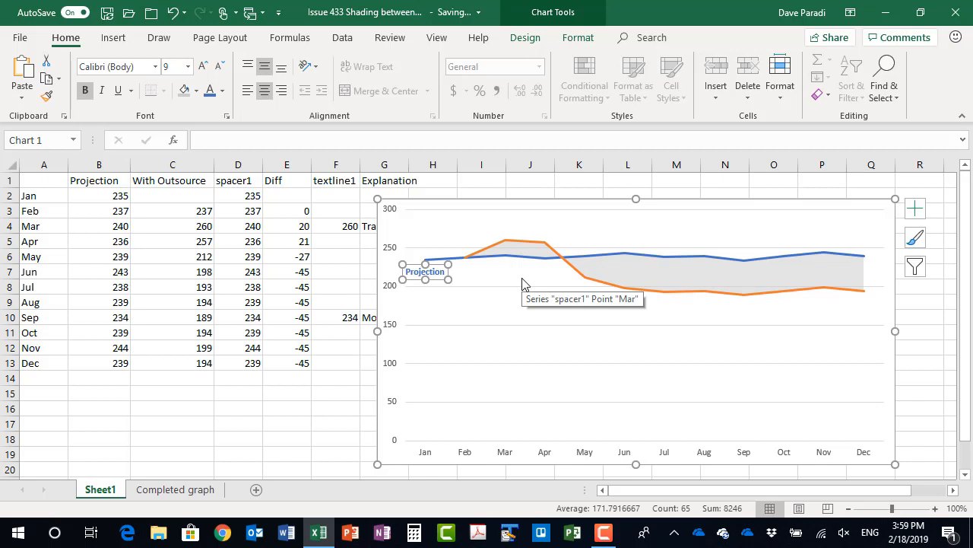
Add a data label to only the Jul point of the With Outsource line and open its label formatting options.
left_click(663, 293)
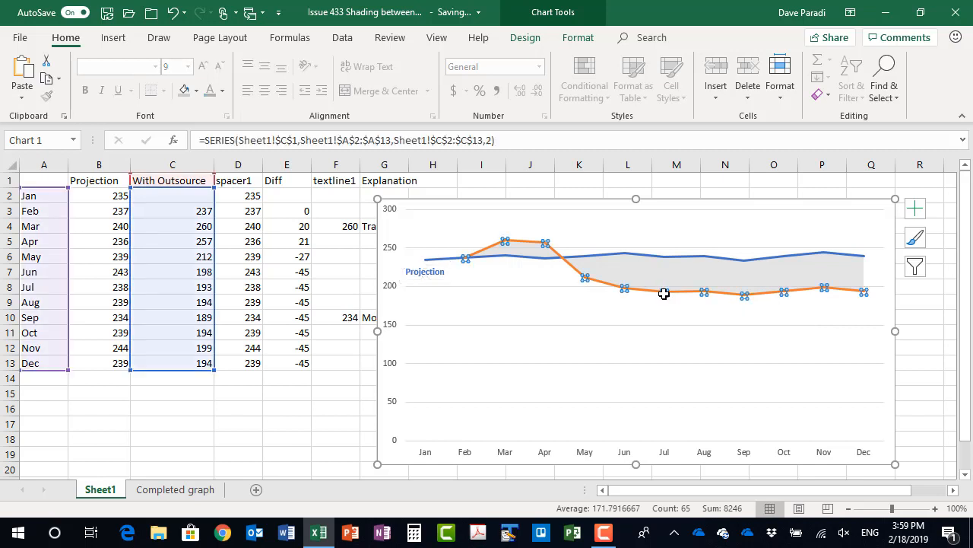
left_click(665, 294)
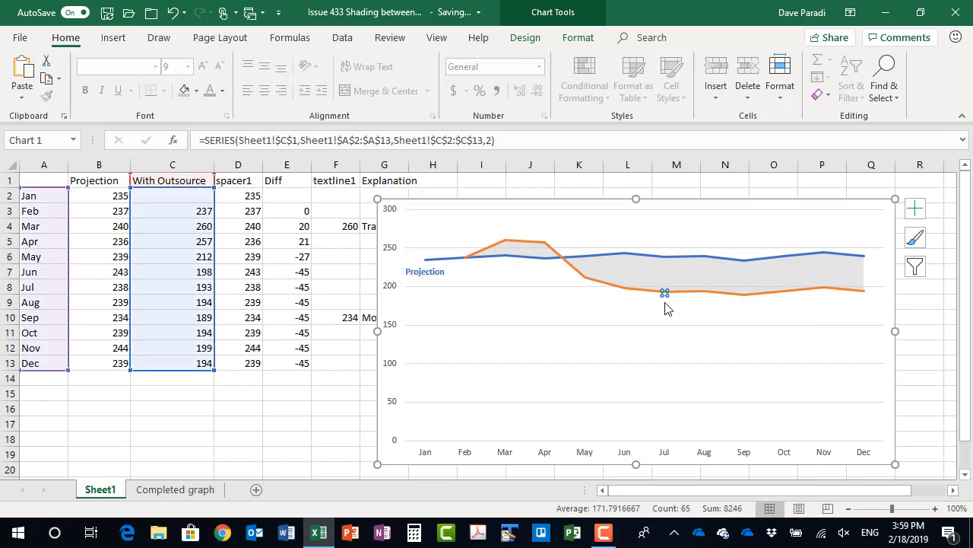
left_click(915, 208)
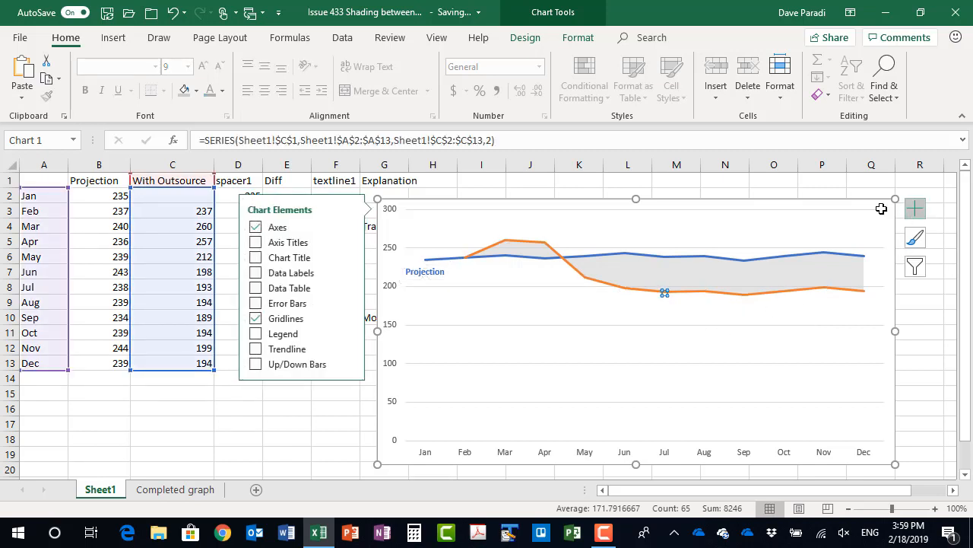
left_click(347, 275)
left_click(407, 386)
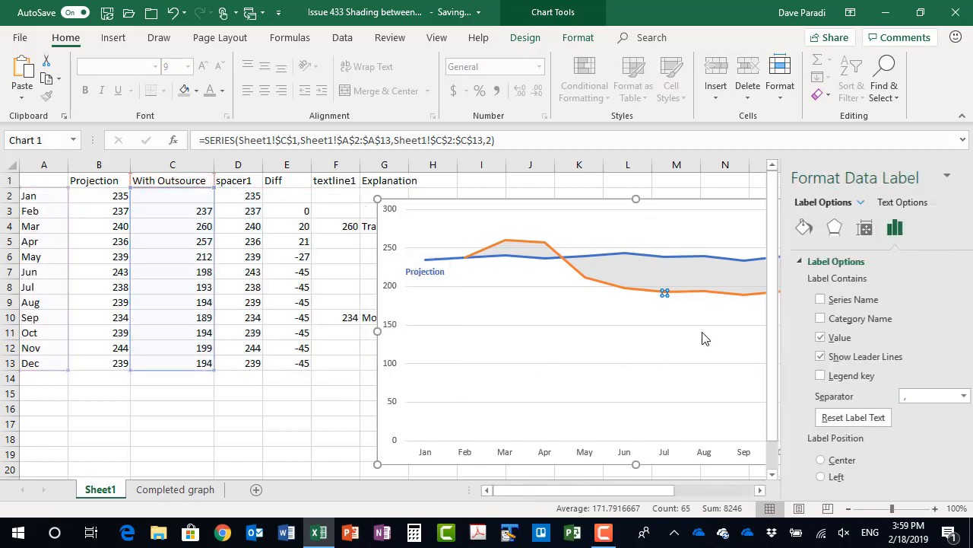
Make the Jul data label show the series name instead of the value and place it below the line.
left_click(797, 299)
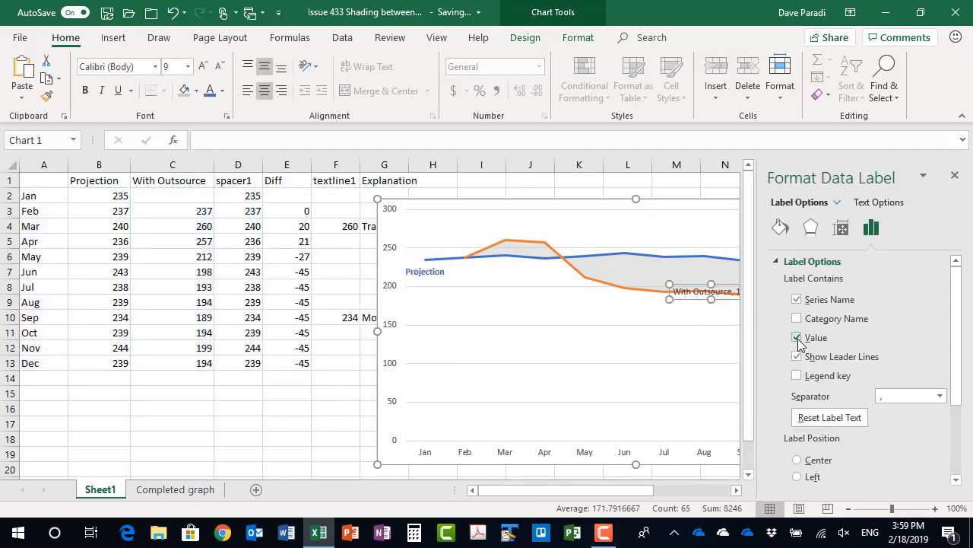
scroll(853, 332, "down", 3)
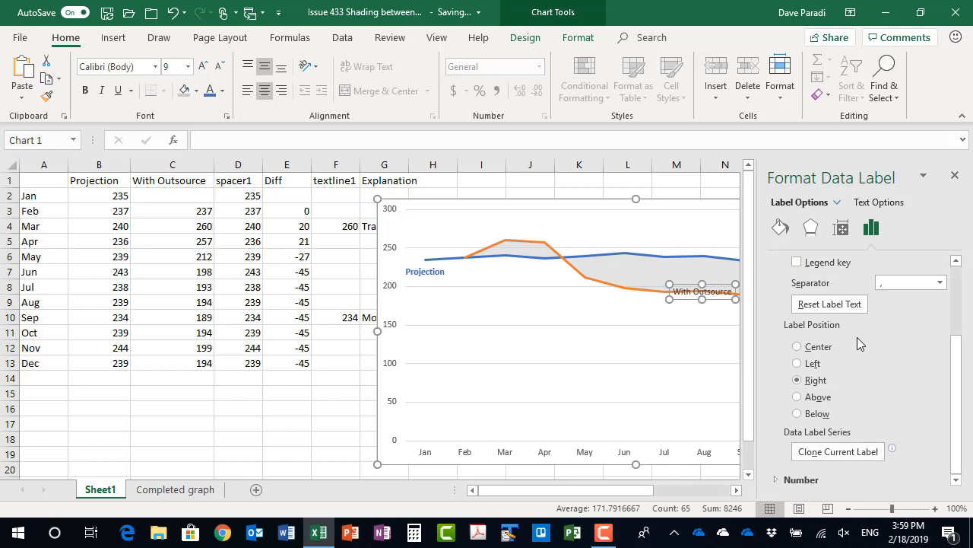
left_click(797, 413)
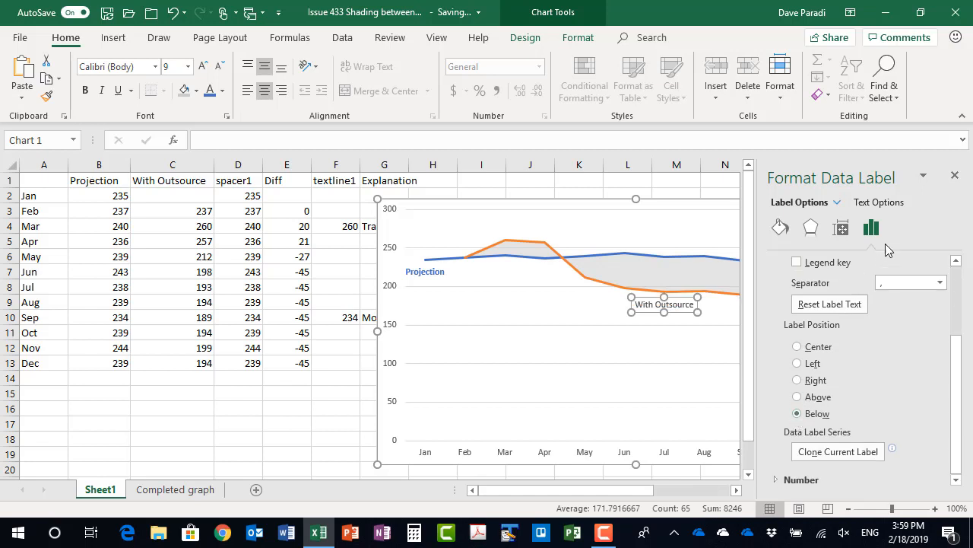
left_click(955, 175)
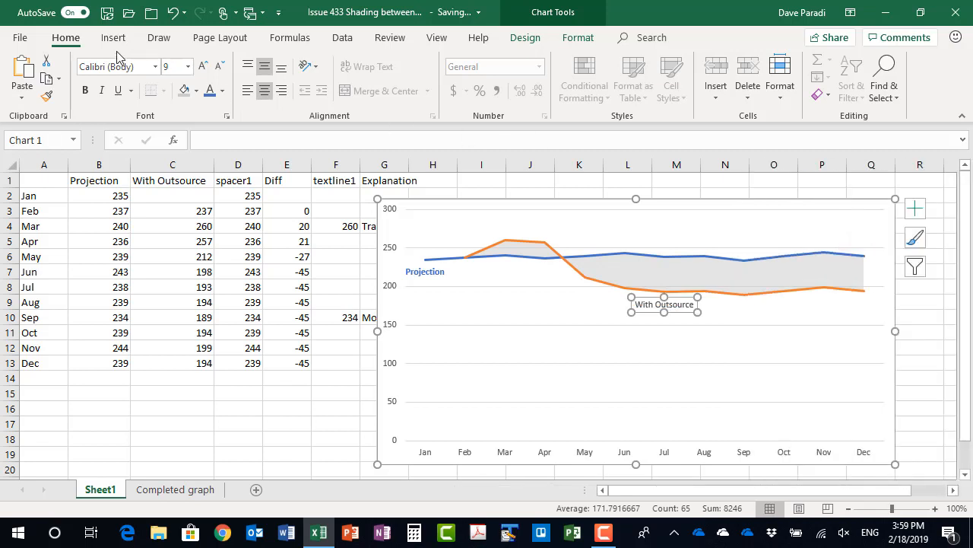
Format the With Outsource label text as bold in the theme orange that matches its line.
left_click(86, 91)
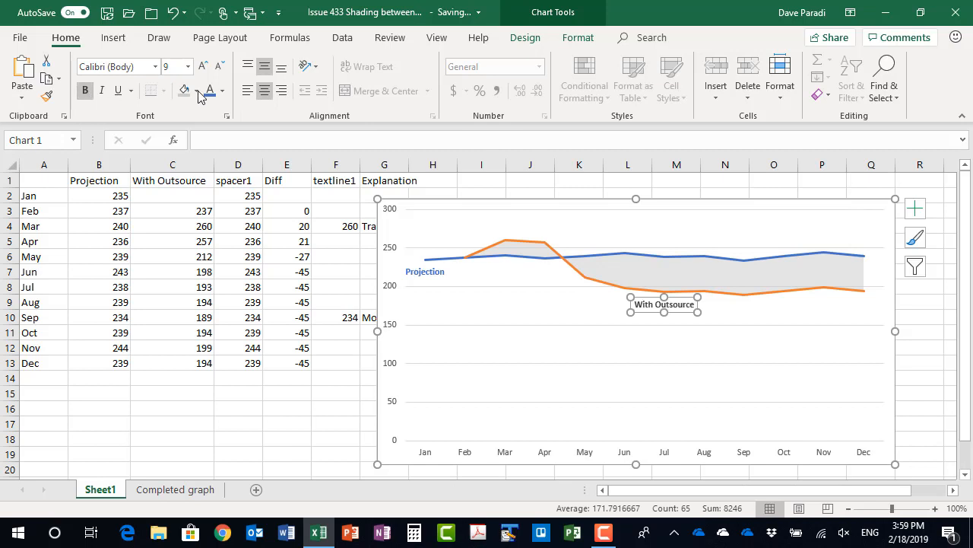
left_click(222, 90)
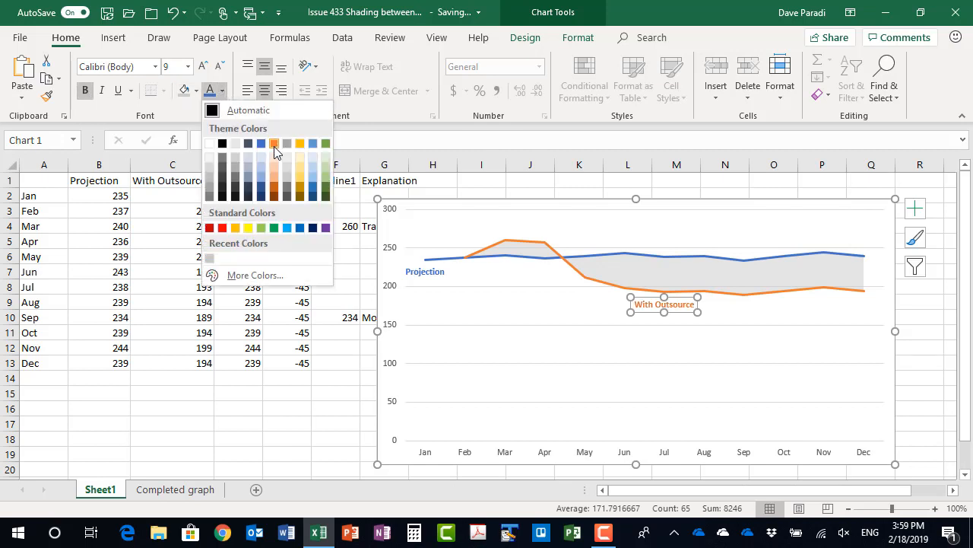
left_click(273, 143)
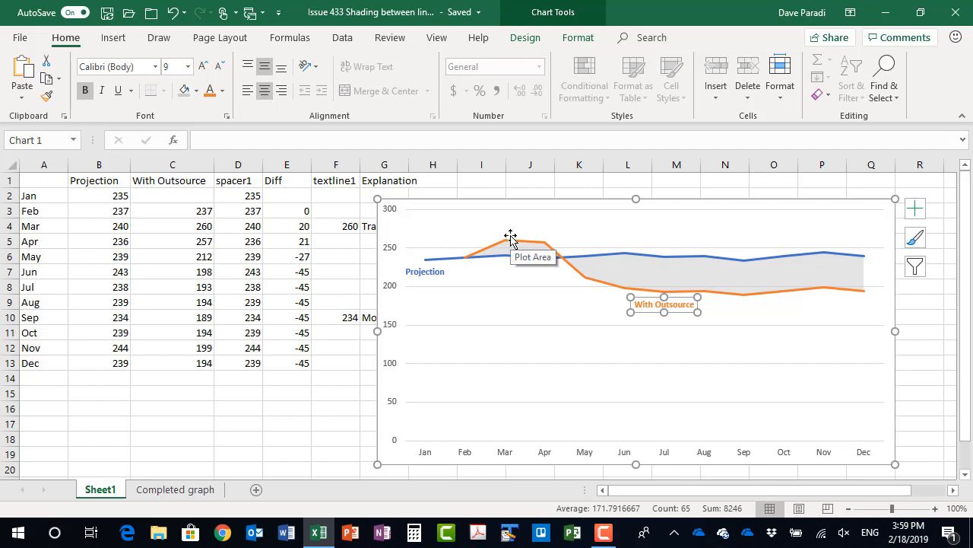
Select the textline1 series in the chart and set its line to no outline.
left_click(577, 38)
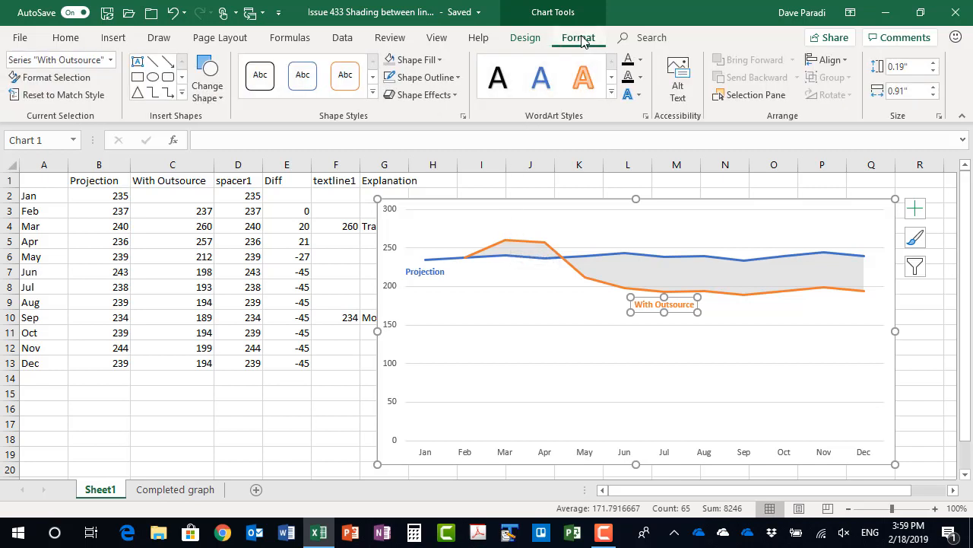
left_click(111, 60)
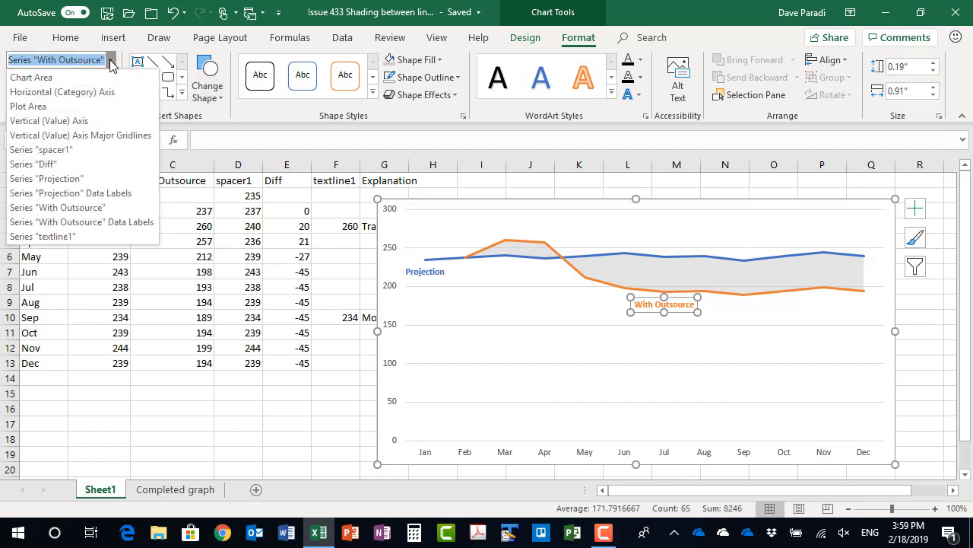
left_click(46, 236)
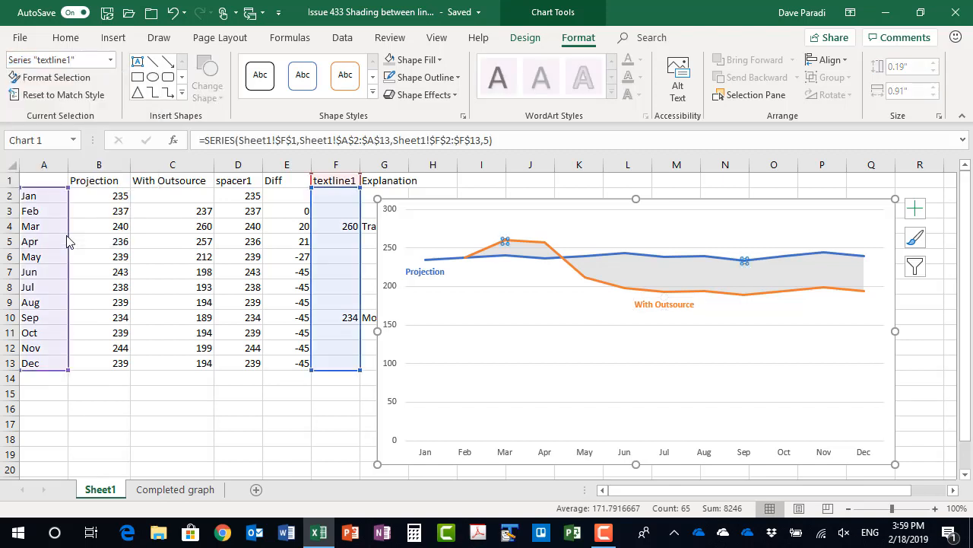
left_click(438, 78)
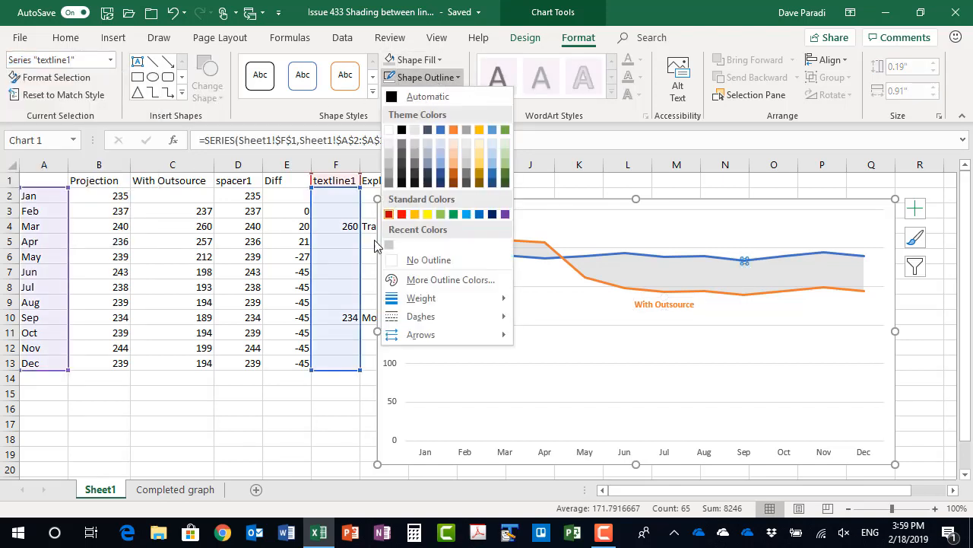
left_click(429, 260)
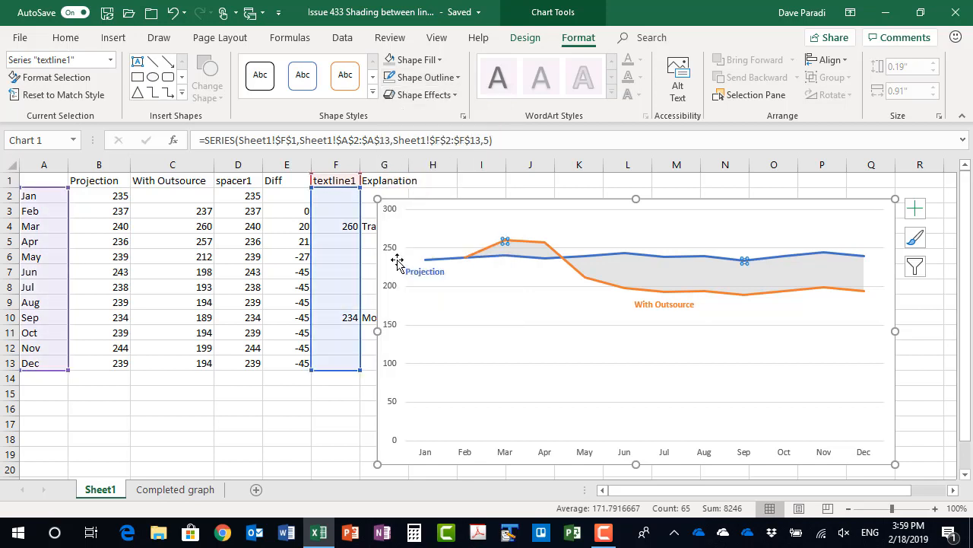
Add data labels to the textline1 series that take their text from the Explanation cells G2:G13.
left_click(915, 213)
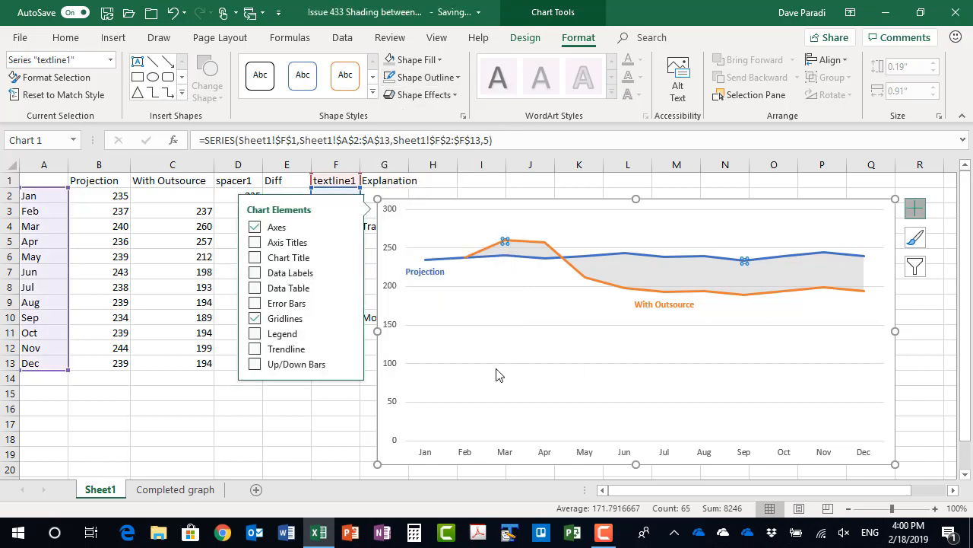
left_click(348, 272)
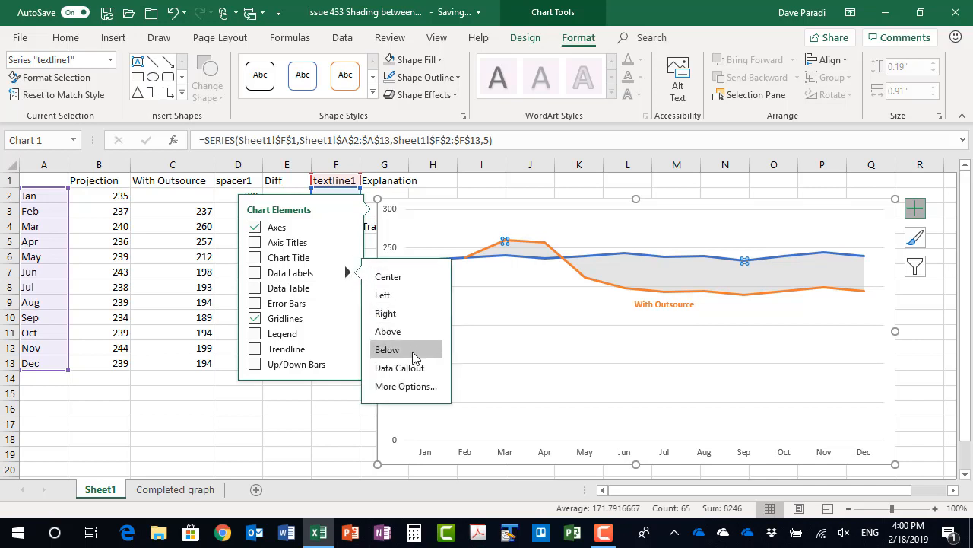
left_click(416, 387)
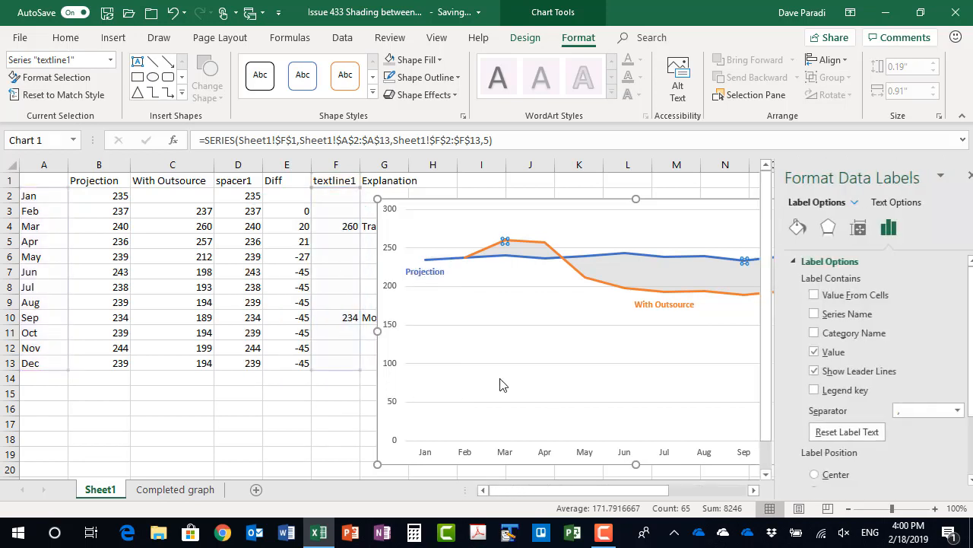
left_click(797, 295)
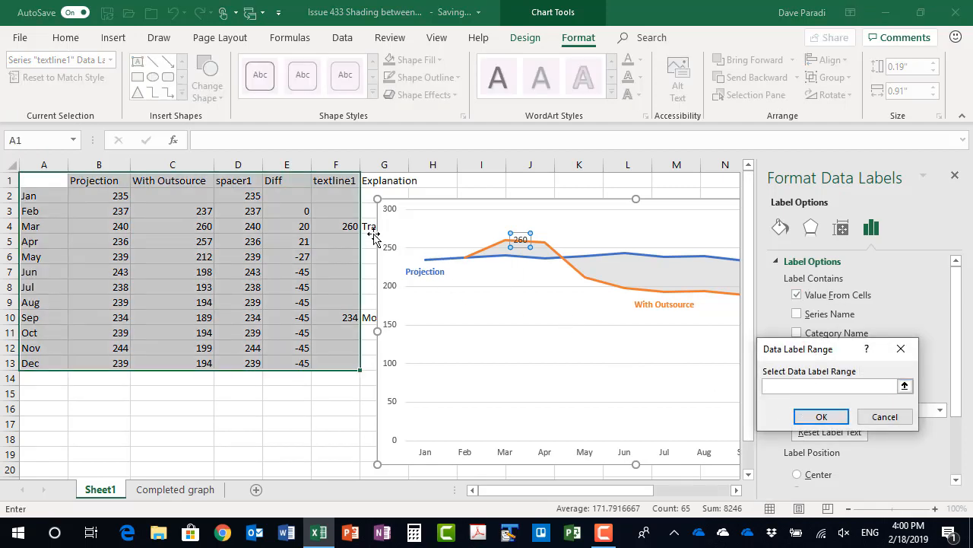
left_click_drag(368, 198, 375, 369)
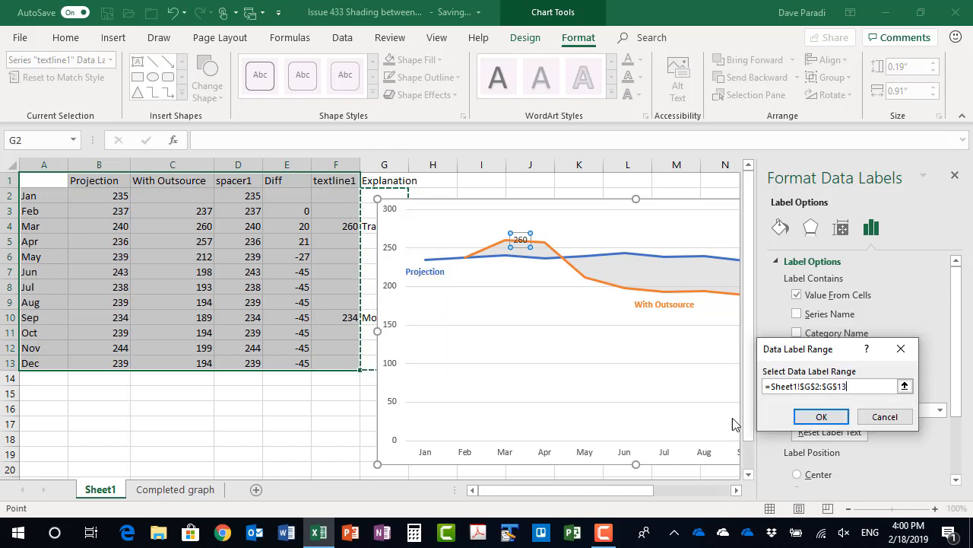
left_click(832, 418)
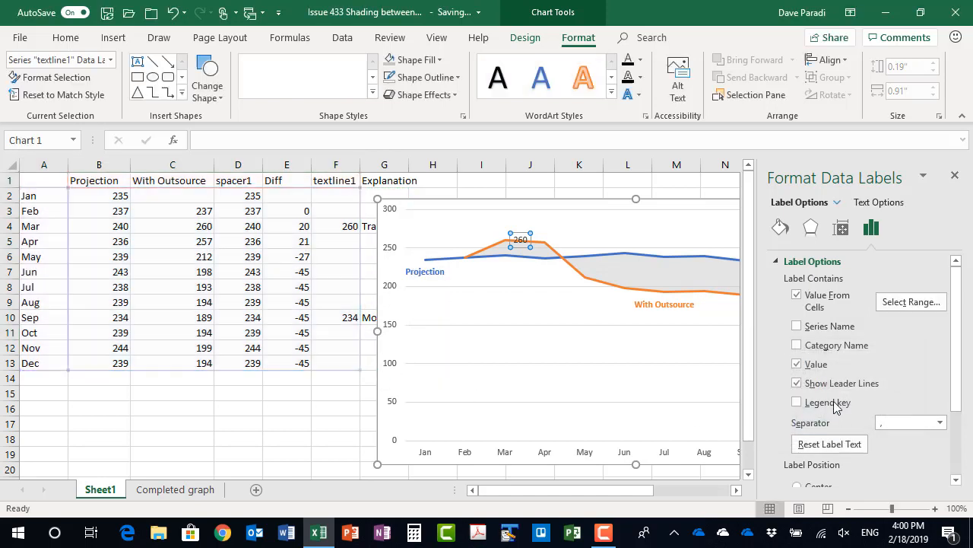
Turn off the value and leader lines in the textline1 labels and position the labels above their points.
left_click(797, 364)
left_click(797, 383)
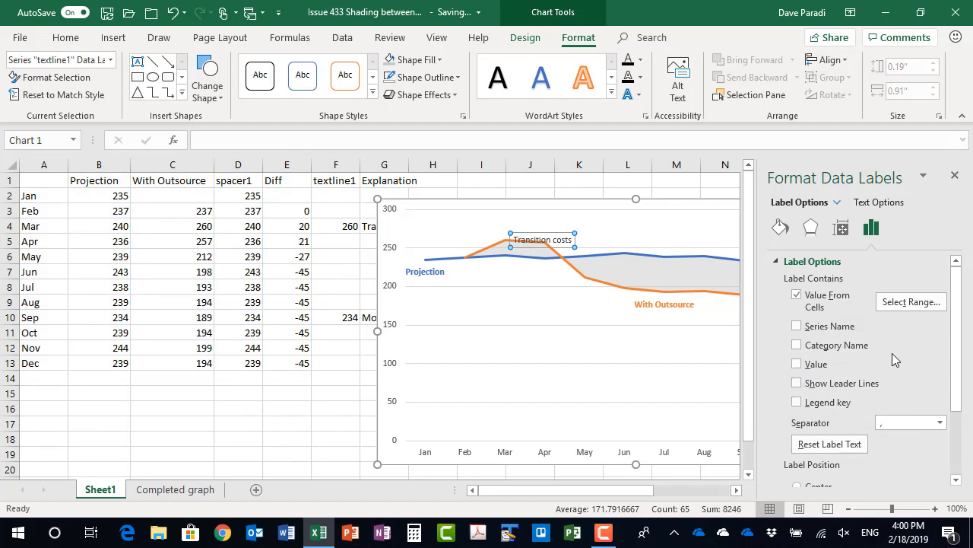
left_click_drag(960, 298, 962, 386)
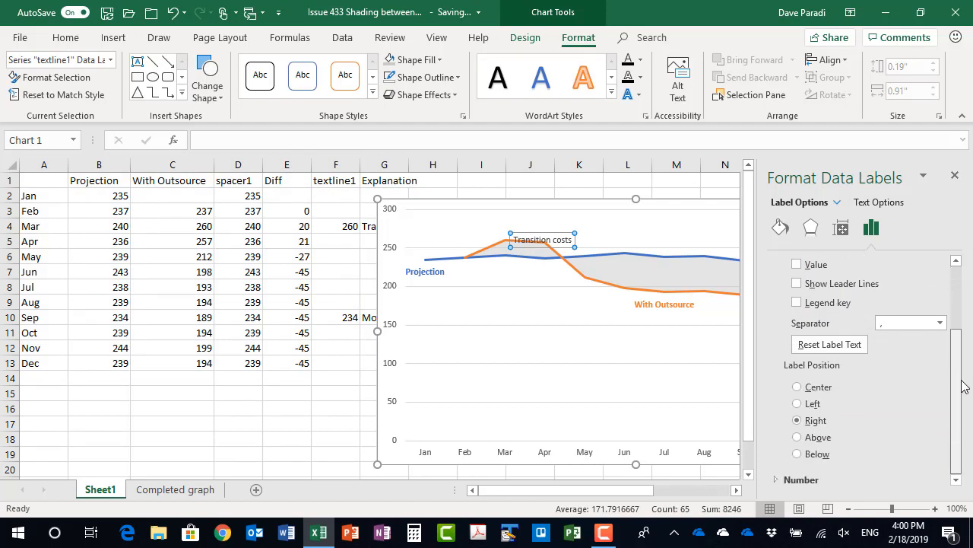
left_click(797, 437)
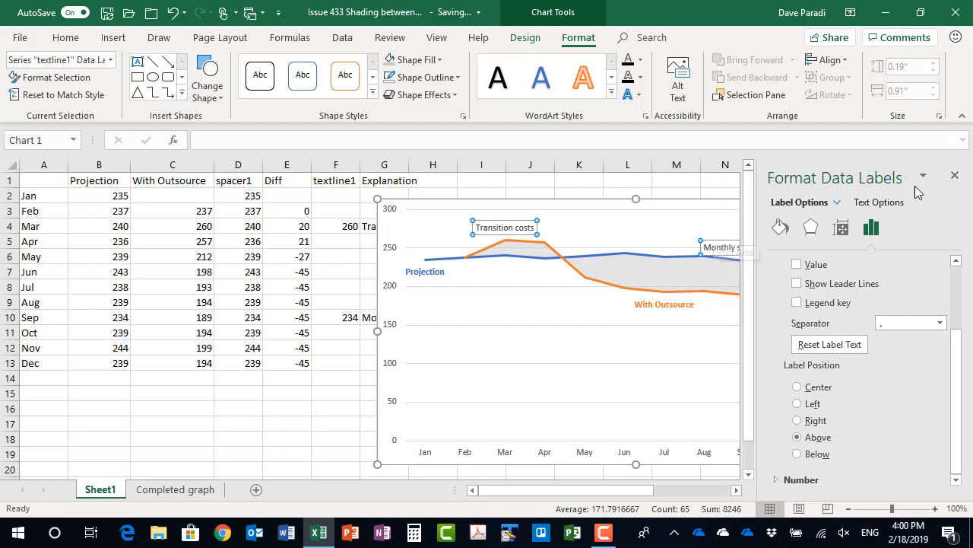
left_click(955, 174)
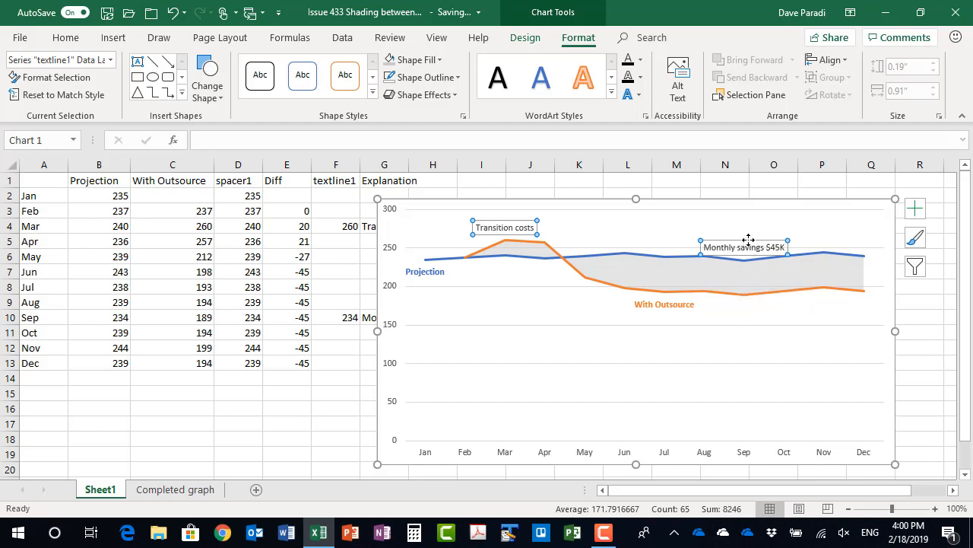
Move only the "Monthly savings $45K" label below its point into the shaded area, then deselect the chart.
left_click(747, 245)
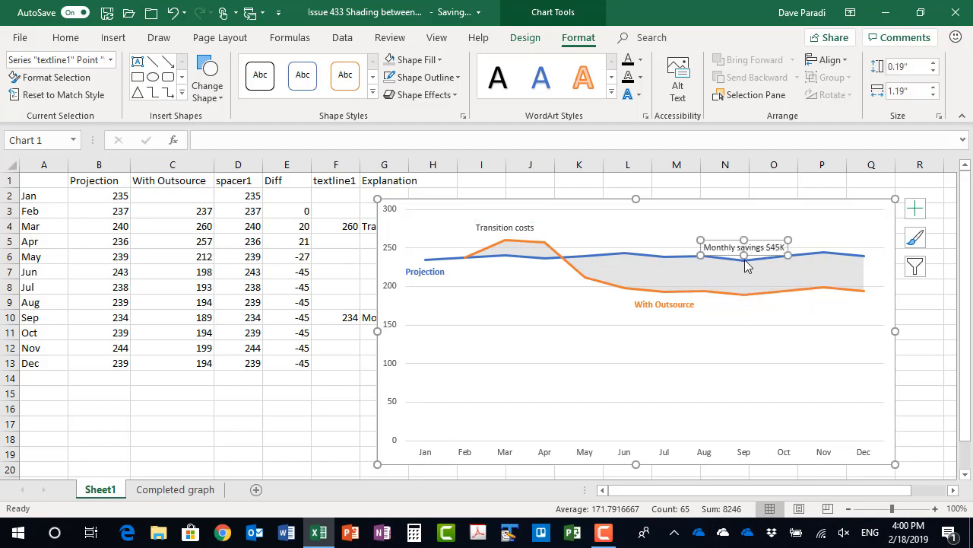
left_click(916, 215)
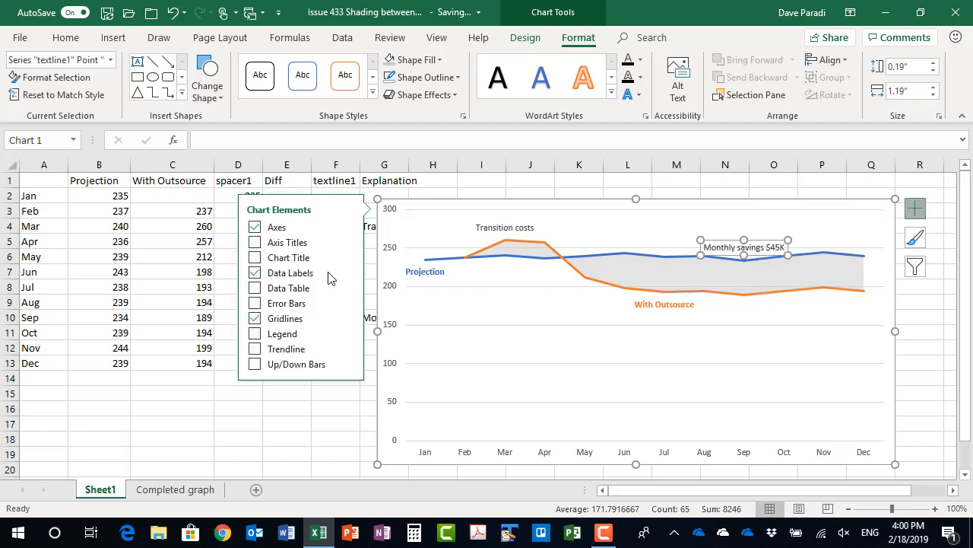
left_click(348, 274)
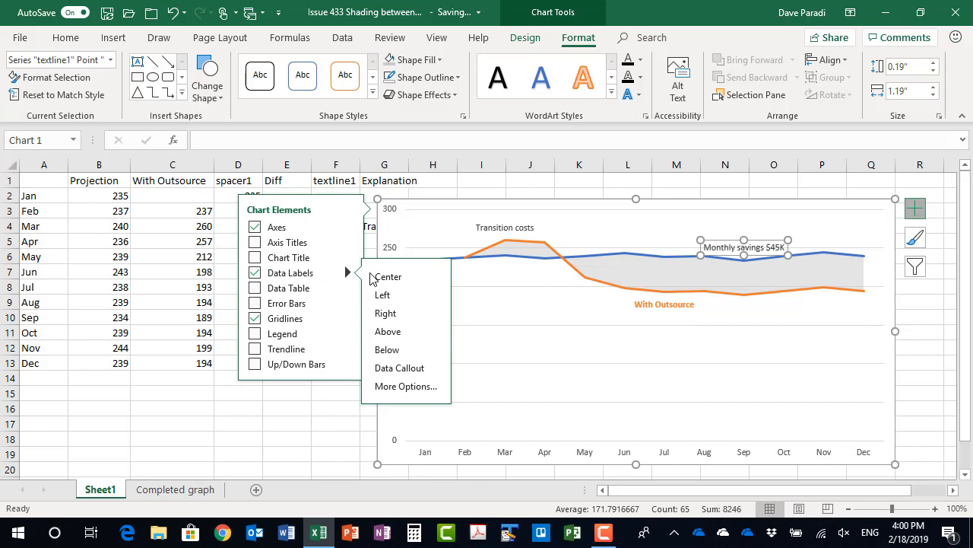
left_click(397, 349)
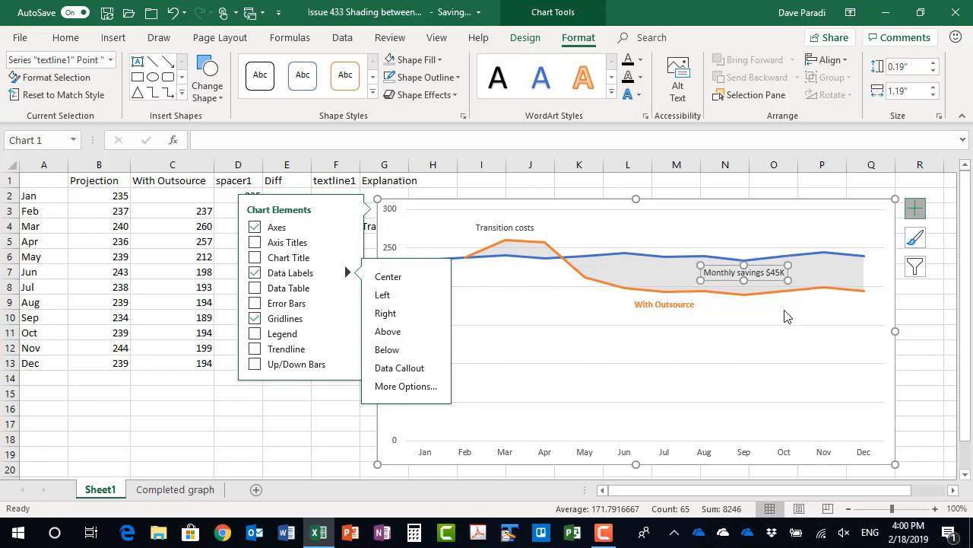
left_click(916, 208)
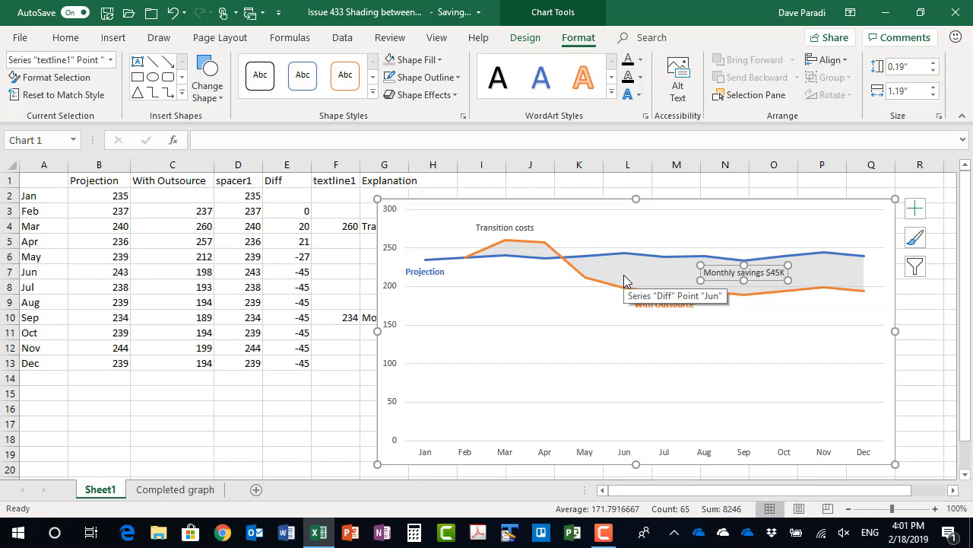
left_click(343, 393)
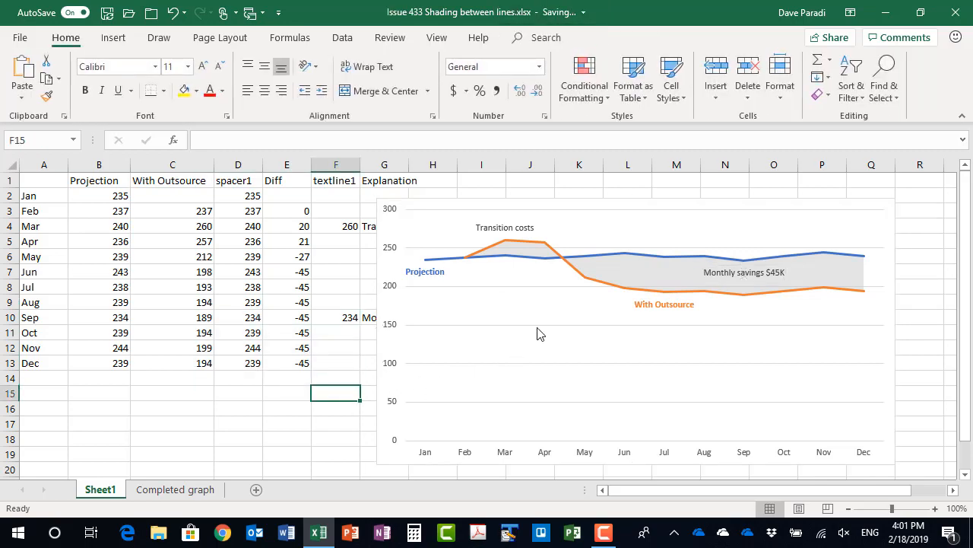